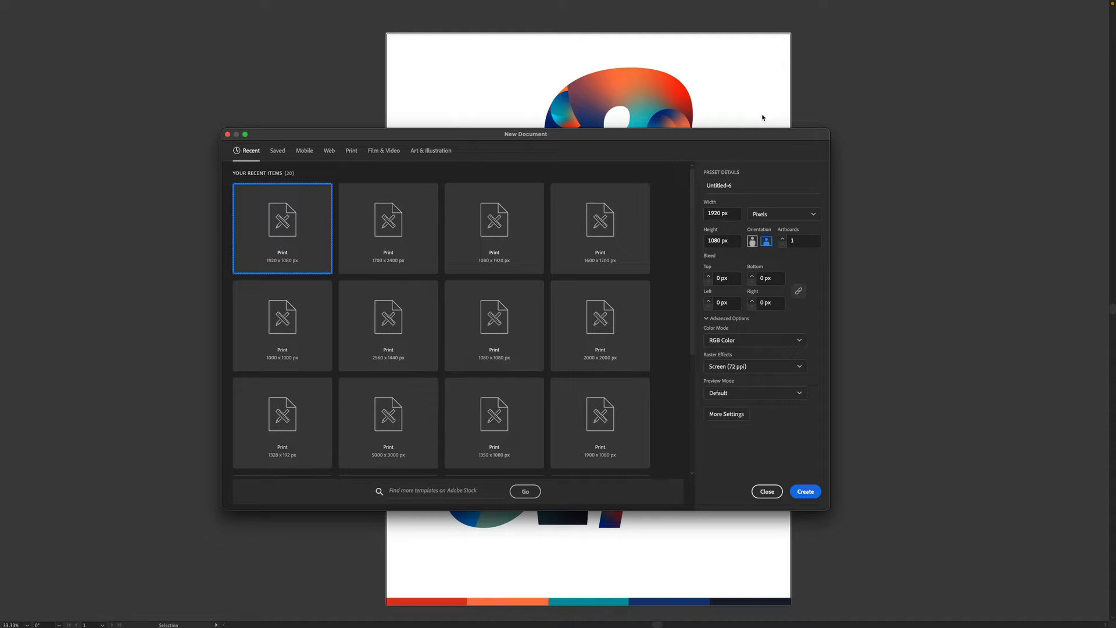
Create a new document 1700 px wide and 2400 px high.
click(739, 215)
text(1700)
key(Tab)
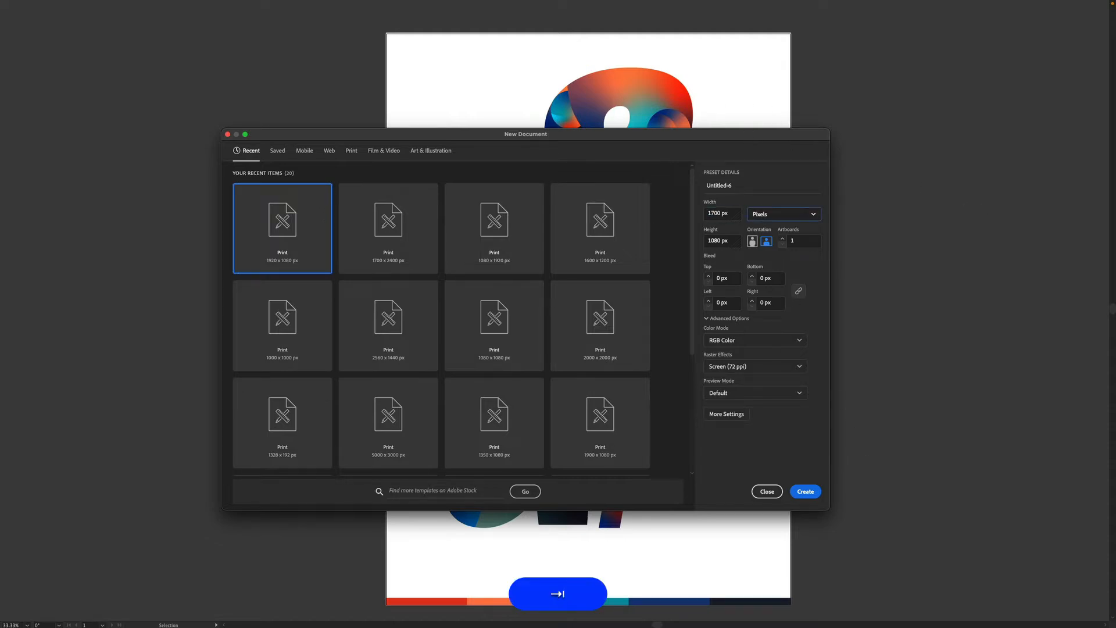
text(2400)
key(Tab)
key(Return)
Add the point text "languor" on the upper part of the artboard.
key(z)
key(f)
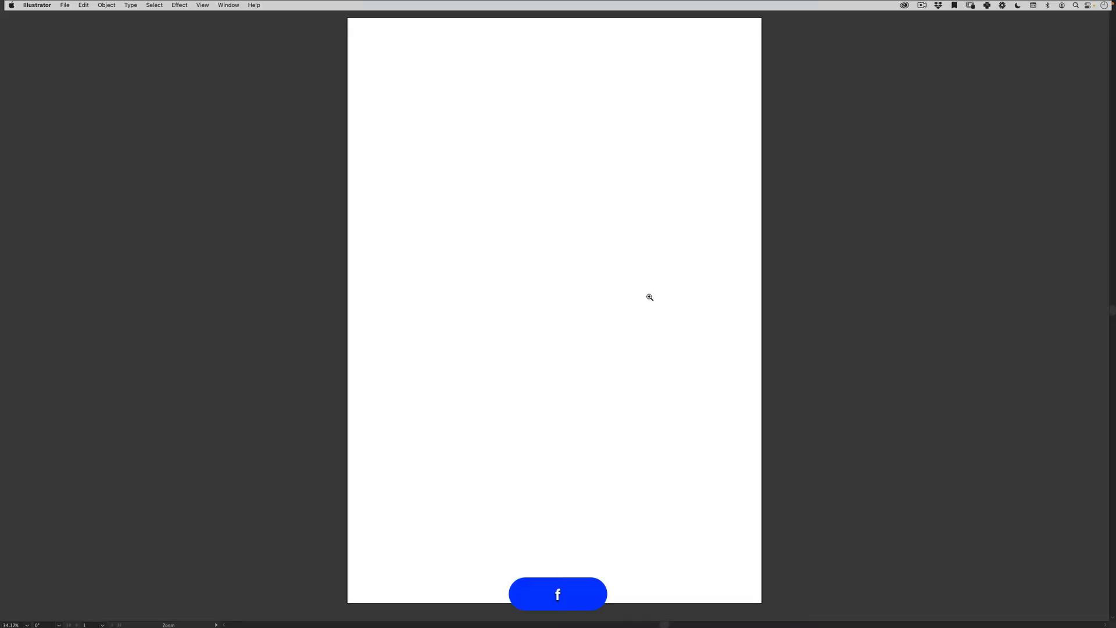
key(space)
drag(684, 346, 581, 305)
key(z)
drag(621, 294, 593, 299)
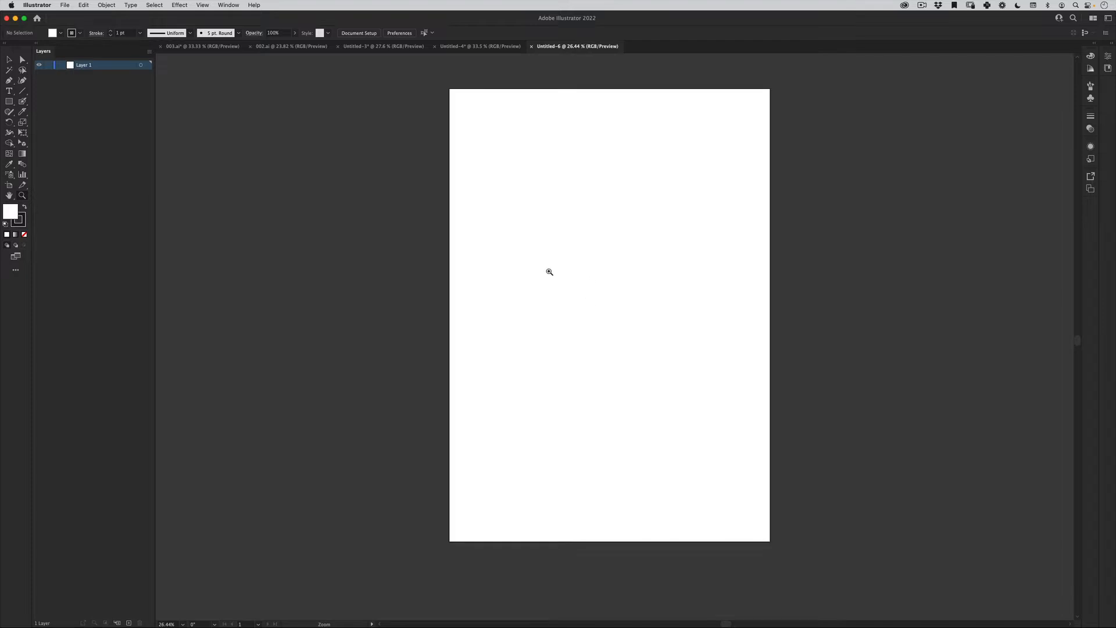
click(9, 91)
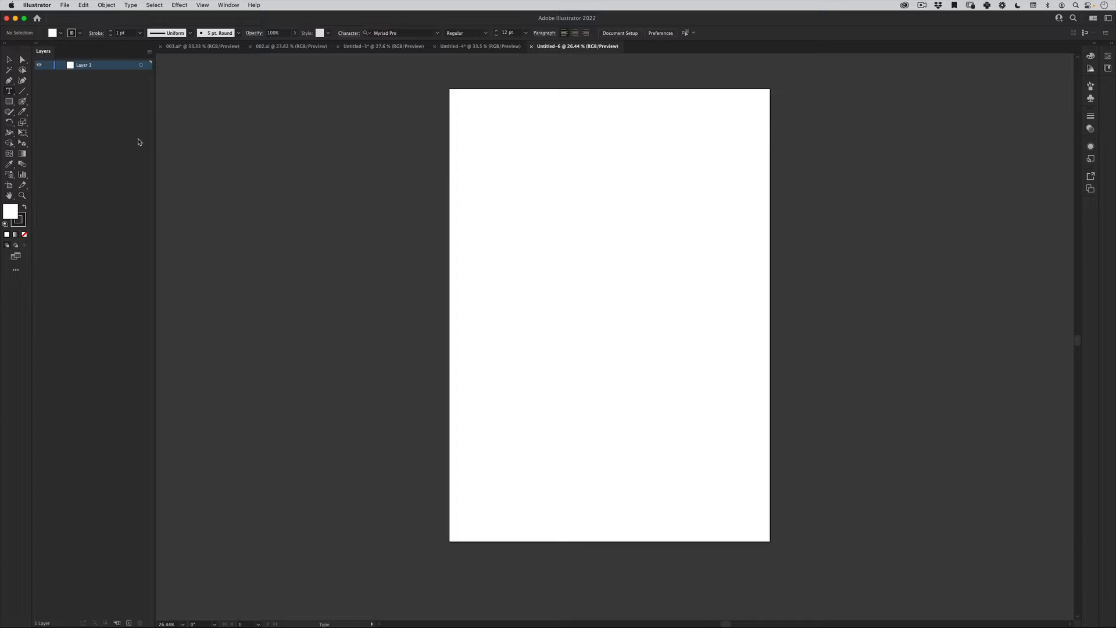
click(536, 269)
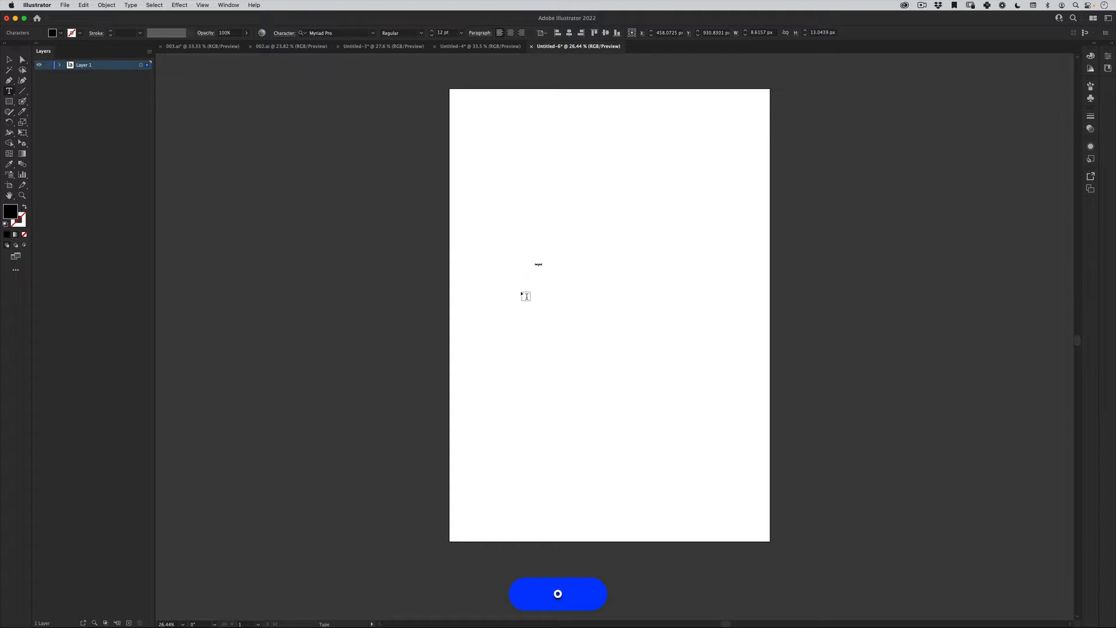
key(Escape)
Enlarge the word to about 1033 px wide and change its first letter to a capital L.
key(w)
key(e)
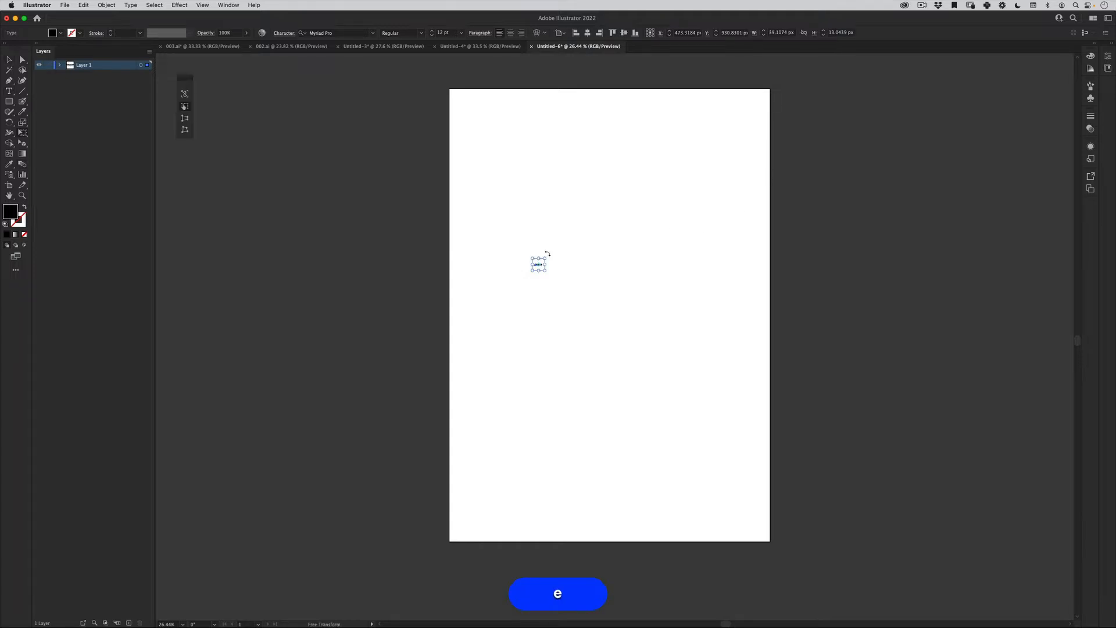
drag(544, 258, 519, 293)
key(v)
double_click(537, 288)
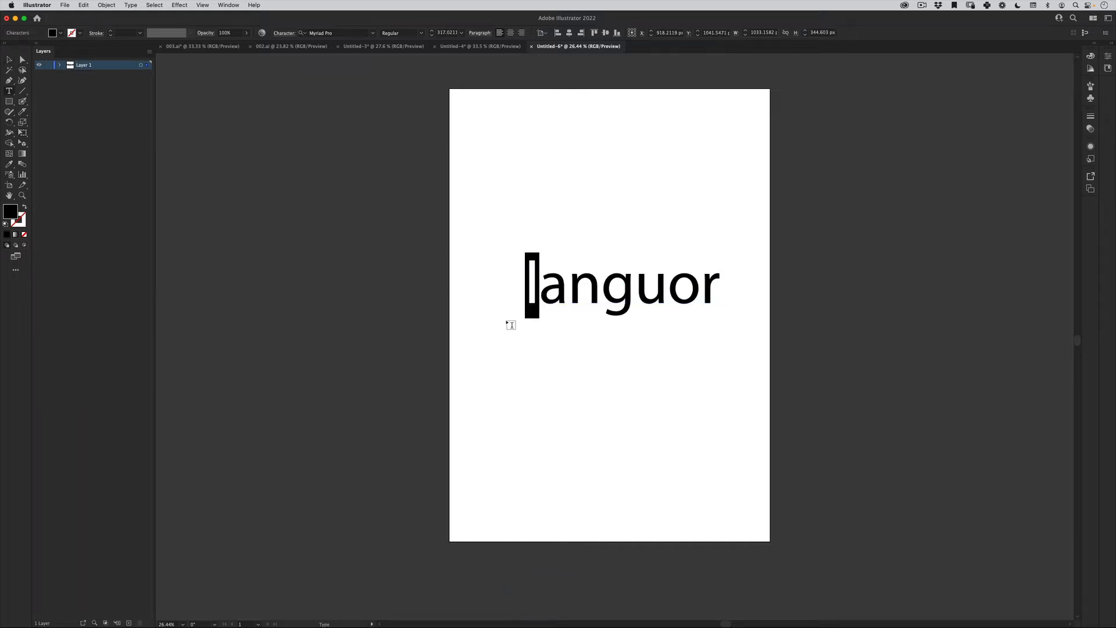
text(L)
key(Escape)
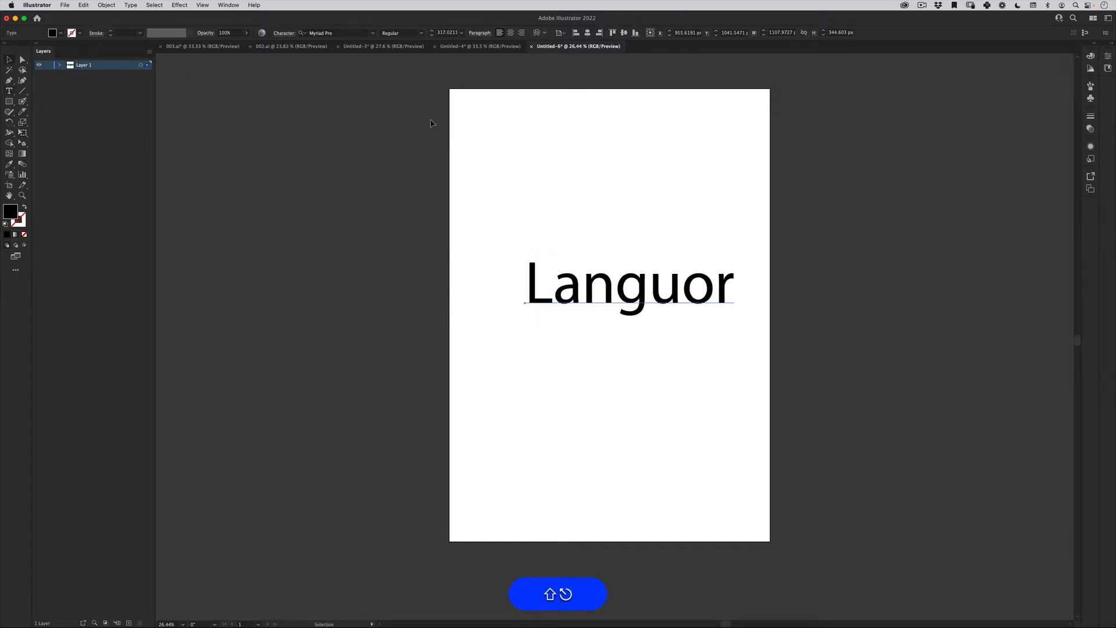
Set the word's font to Campaign Bold Italic and move the word fully onto the artboard.
click(373, 32)
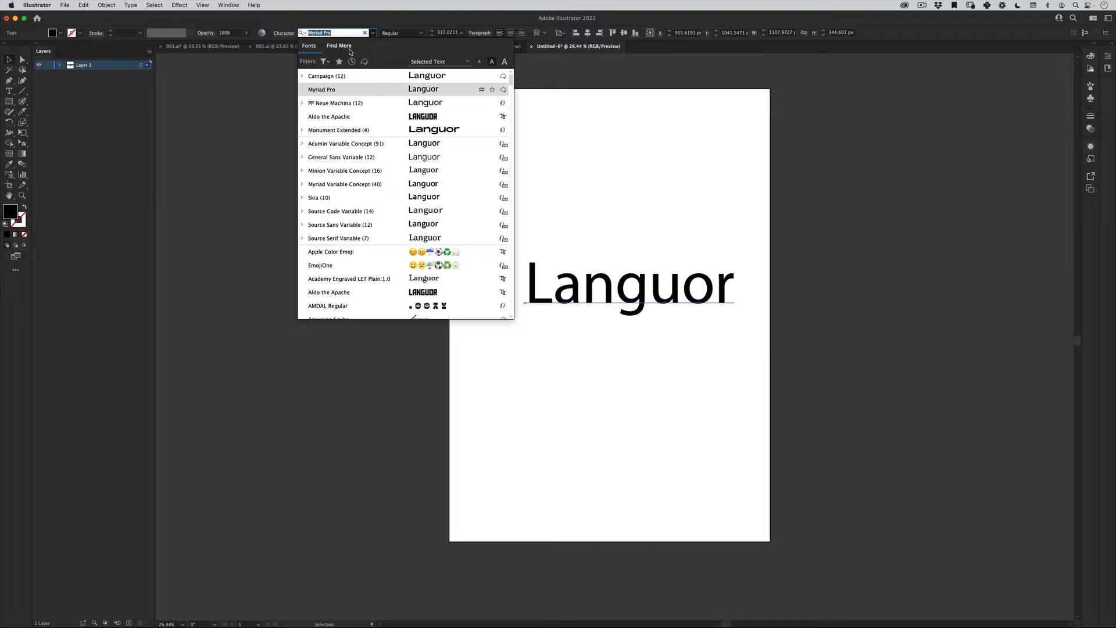
click(342, 76)
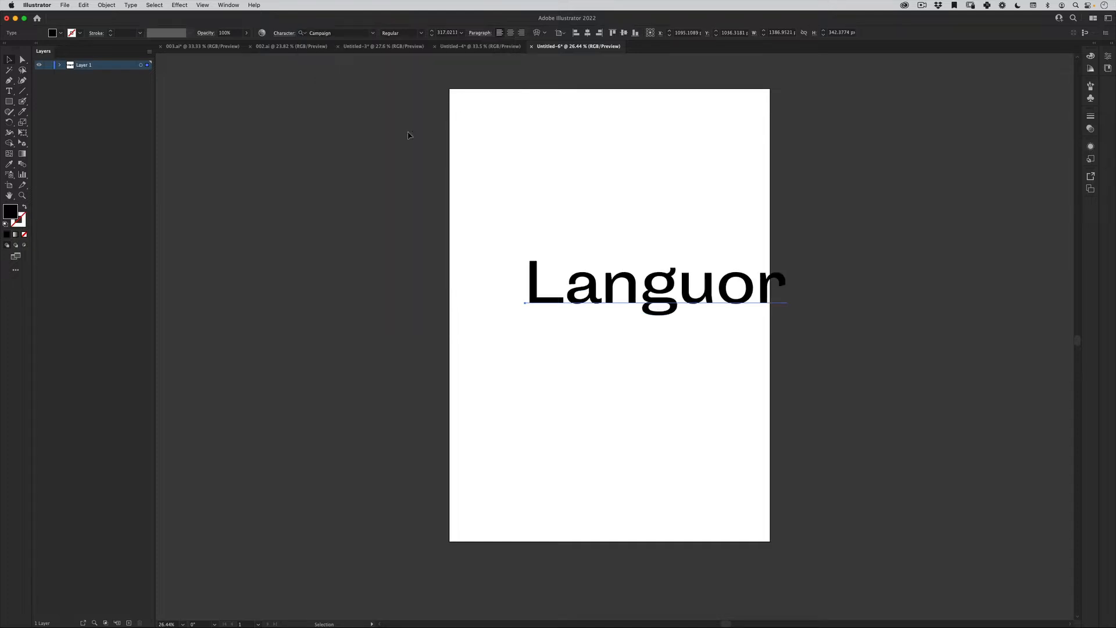
click(421, 33)
click(417, 130)
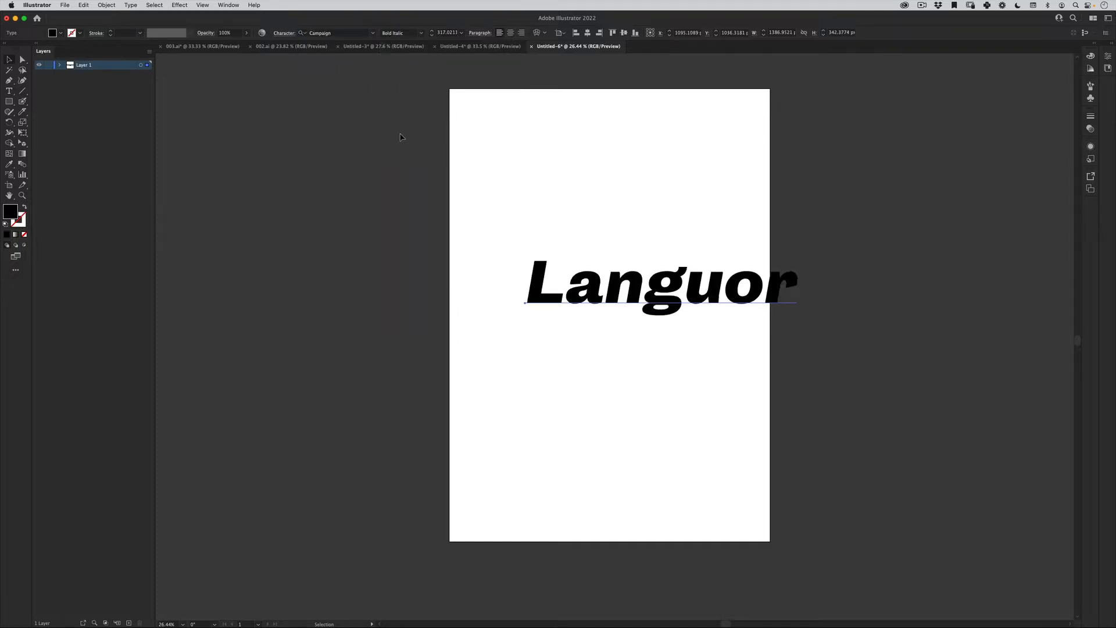
drag(573, 306, 522, 294)
drag(630, 284, 592, 279)
Convert the word "Languor" to outlines and ungroup it into separate letters.
right_click(567, 268)
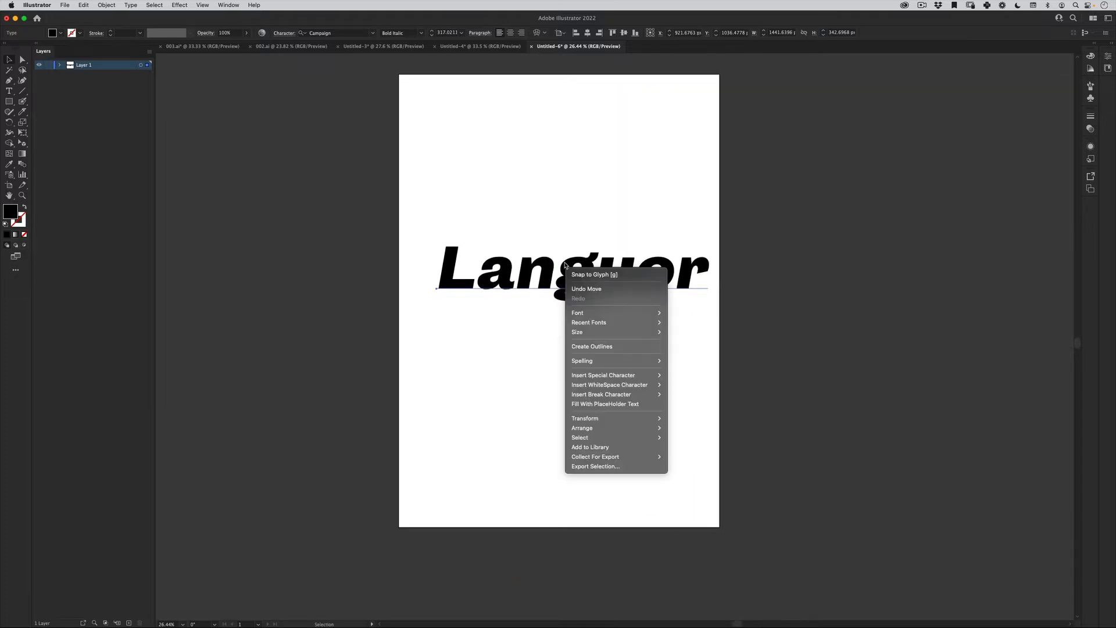
click(595, 346)
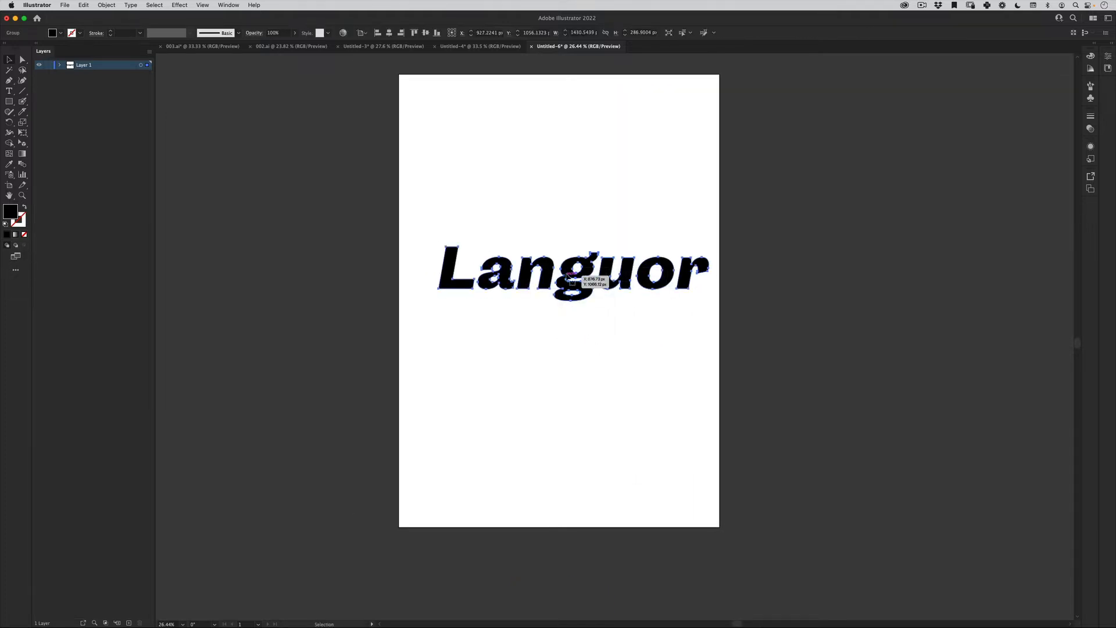
right_click(568, 273)
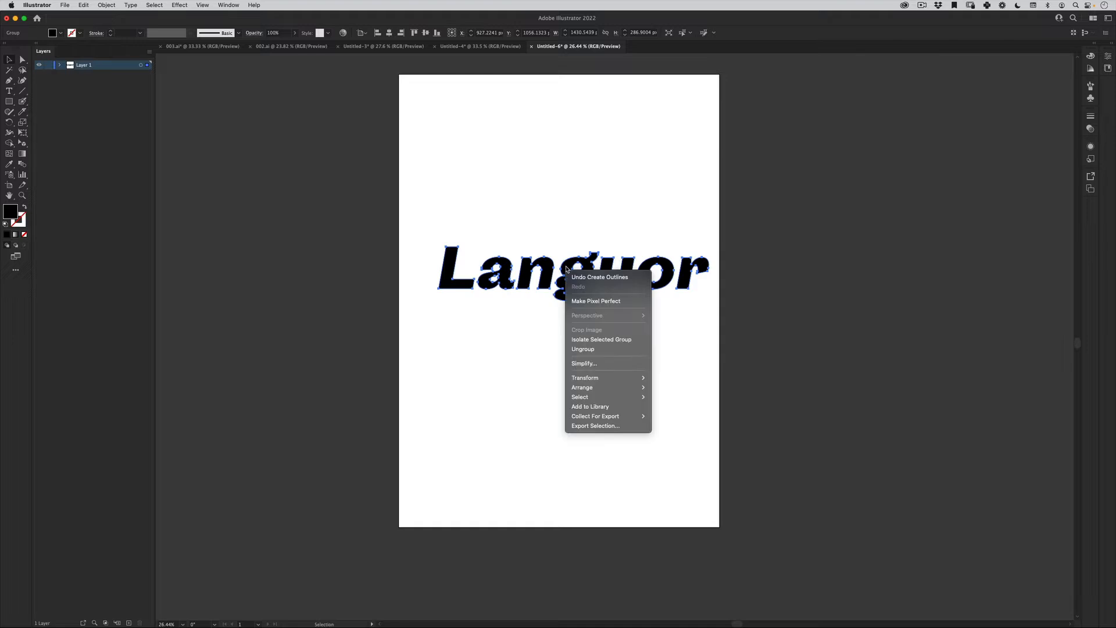
click(604, 350)
Move the letters "anguor" together below the L, leaving the L in place.
key(v)
click(497, 384)
drag(492, 196, 759, 315)
drag(496, 291, 487, 378)
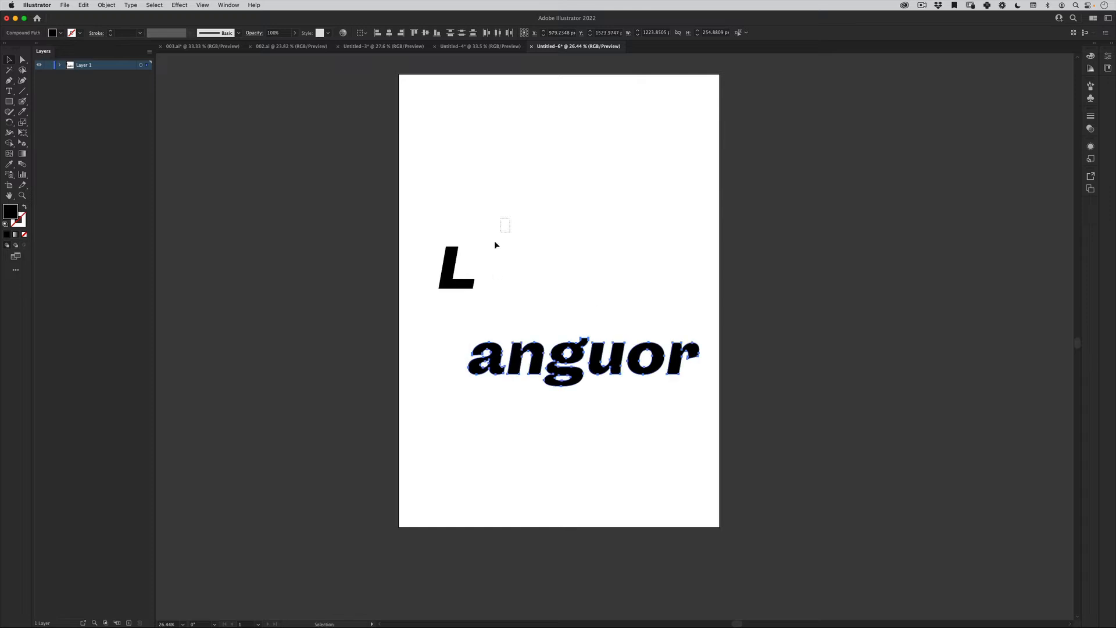
Enlarge the L proportionally and place it in the upper left area of the artboard.
key(e)
mouse_move(497, 246)
mouse_down()
mouse_move(460, 272)
mouse_move(493, 224)
mouse_up()
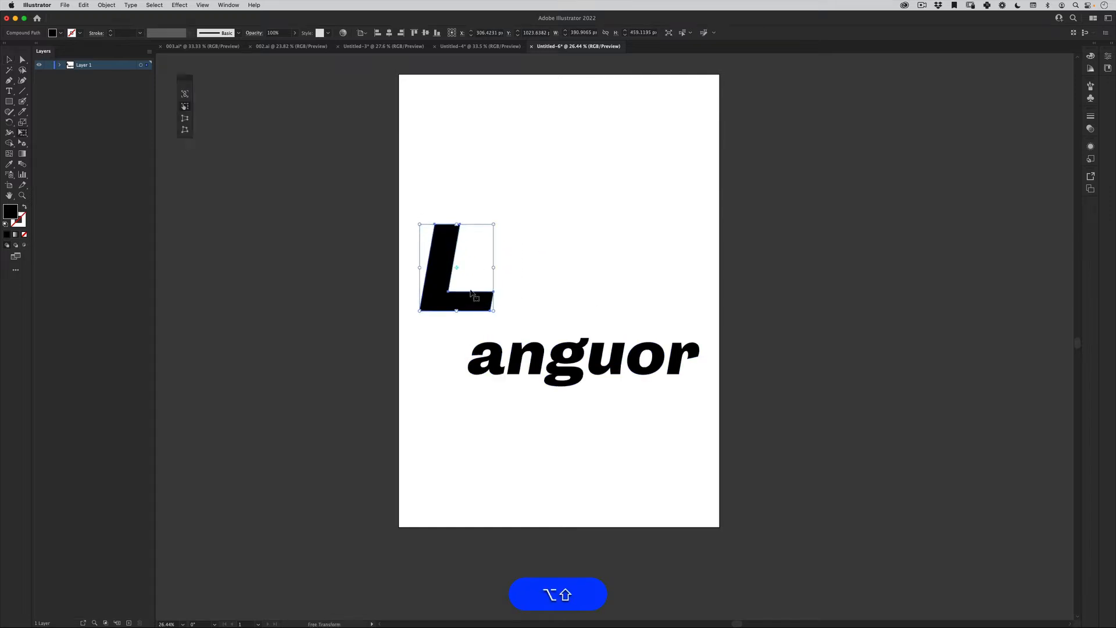
drag(471, 292, 504, 256)
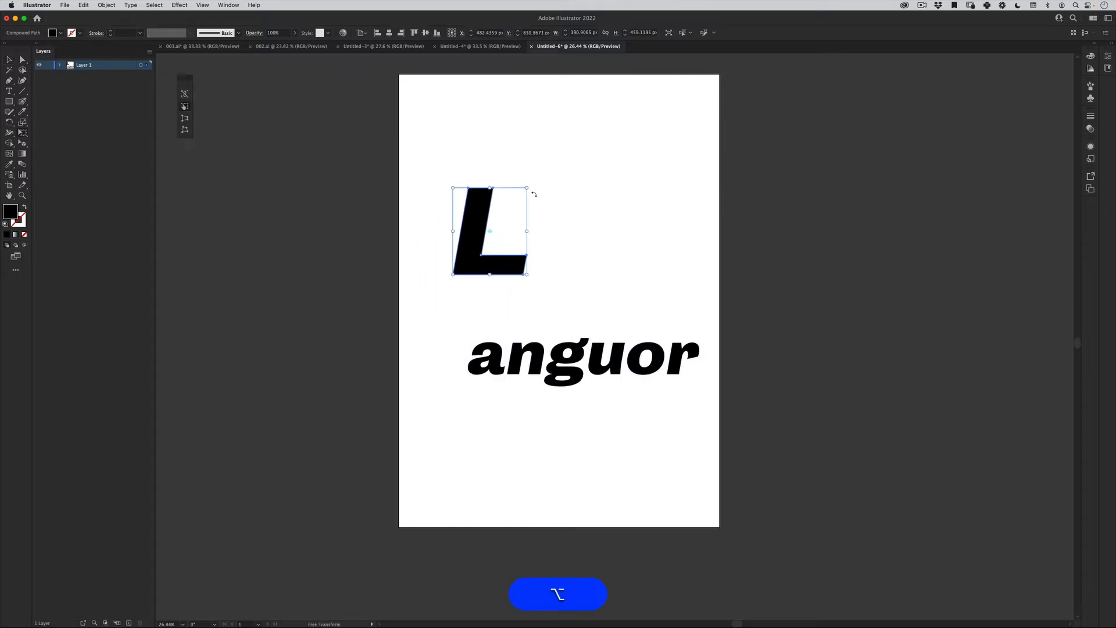
drag(526, 188, 522, 194)
key(v)
click(448, 336)
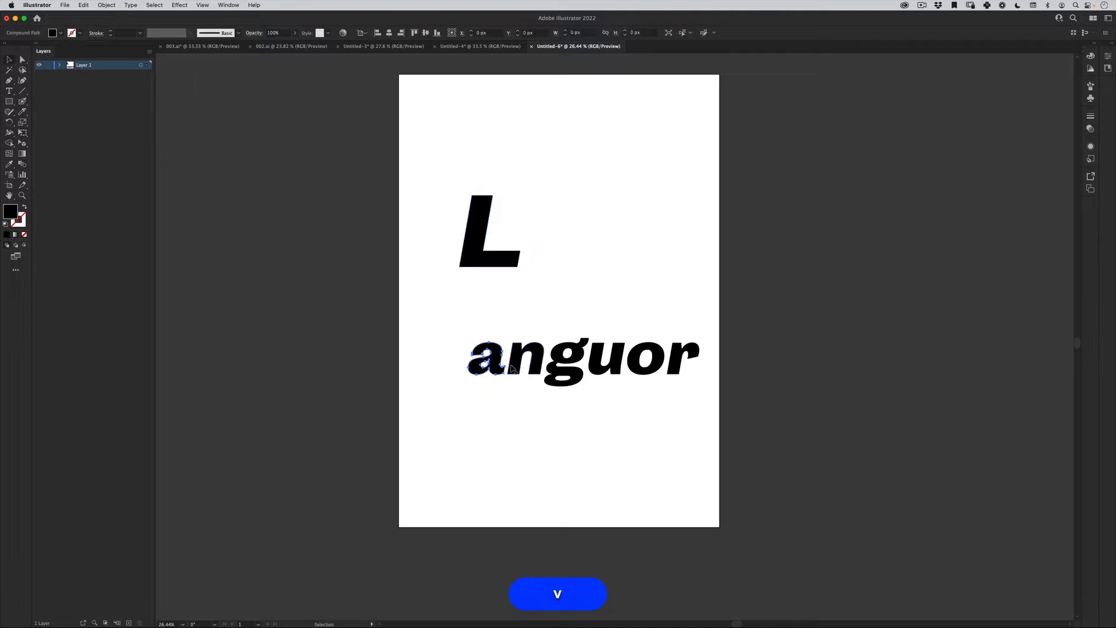
Enlarge the letter a and fit it into the L's upper right corner, just above its foot.
drag(504, 365, 590, 157)
key(shift+e)
key(v)
click(608, 169)
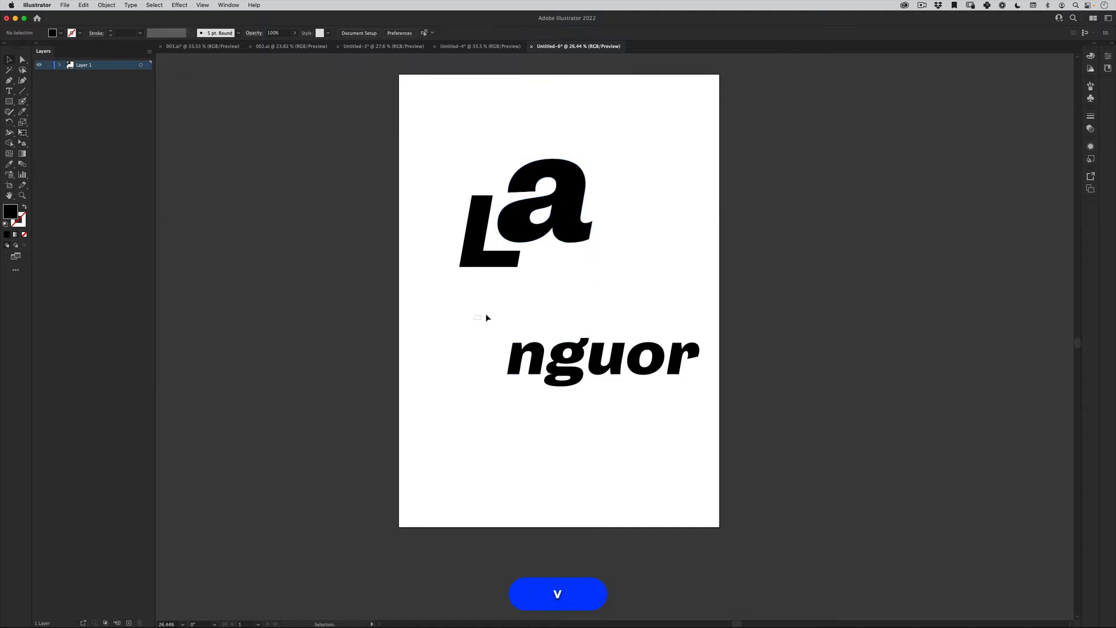
Move the remaining letters "nguor" further down the artboard to clear space beneath the L and a.
drag(487, 314, 539, 367)
click(467, 420)
key(super+z)
key(super+v)
mouse_move(461, 422)
mouse_down()
mouse_move(617, 386)
mouse_move(677, 355)
mouse_up()
drag(603, 360, 618, 340)
click(471, 494)
Enlarge the letter n and fit it directly below the a, beside the foot of the L.
click(524, 409)
key(shift+e)
key(shift+v)
click(496, 481)
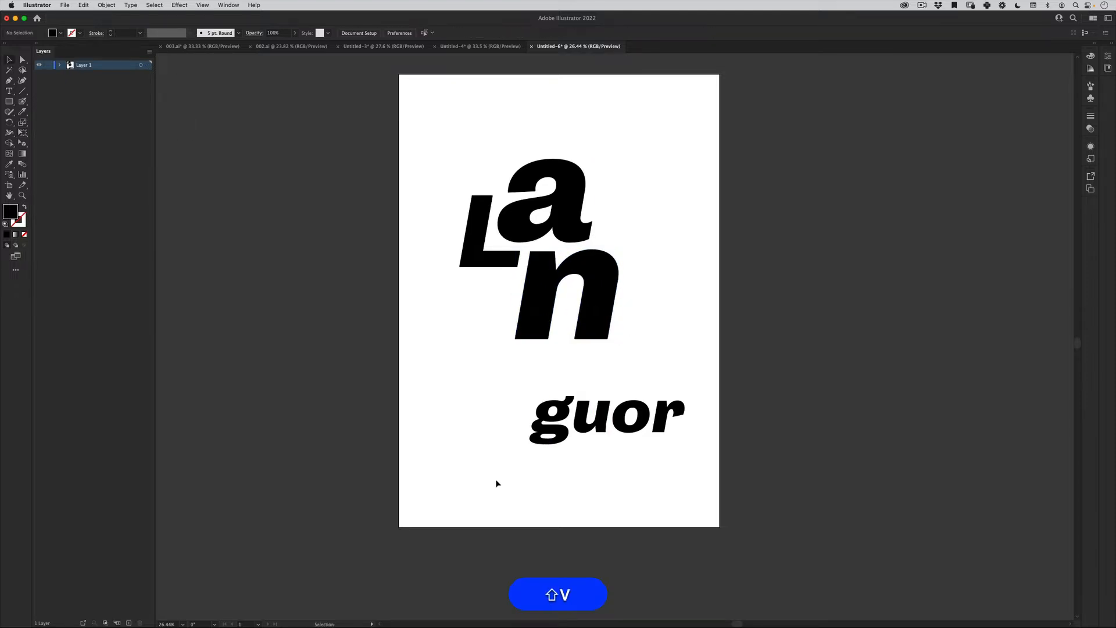
Place the letter g below the L beside the n and scale it to about 322 × 349 px.
drag(551, 416, 450, 339)
key(shift+e)
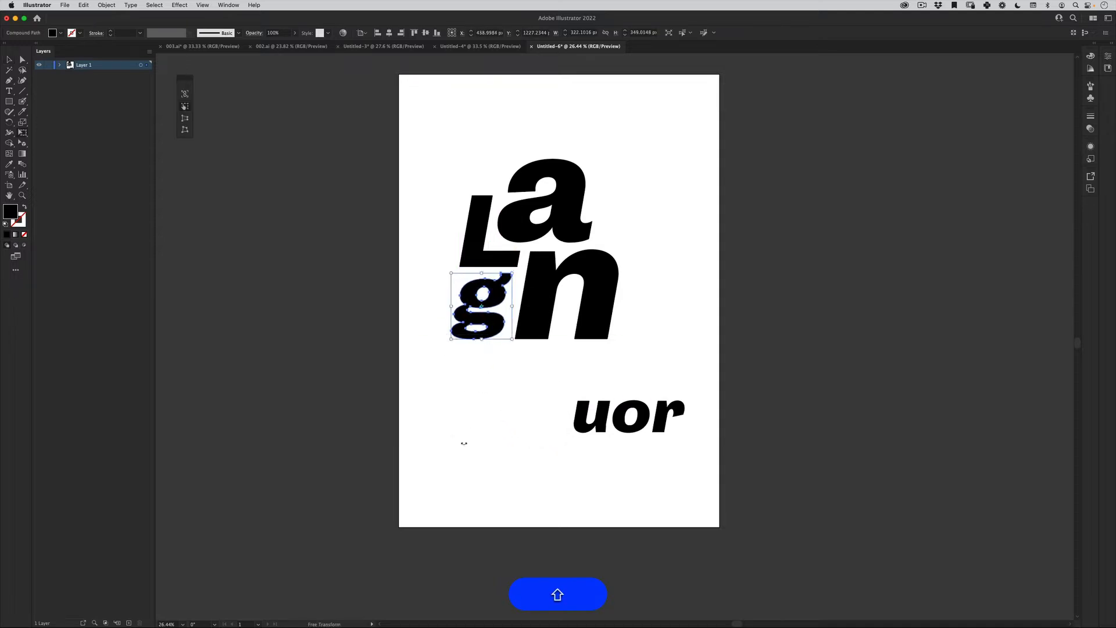
key(shift+v)
click(464, 444)
Place the letter u beneath the g and scale it to about 520 × 456 px.
drag(578, 406, 538, 439)
key(shift+e)
key(shift+v)
click(573, 455)
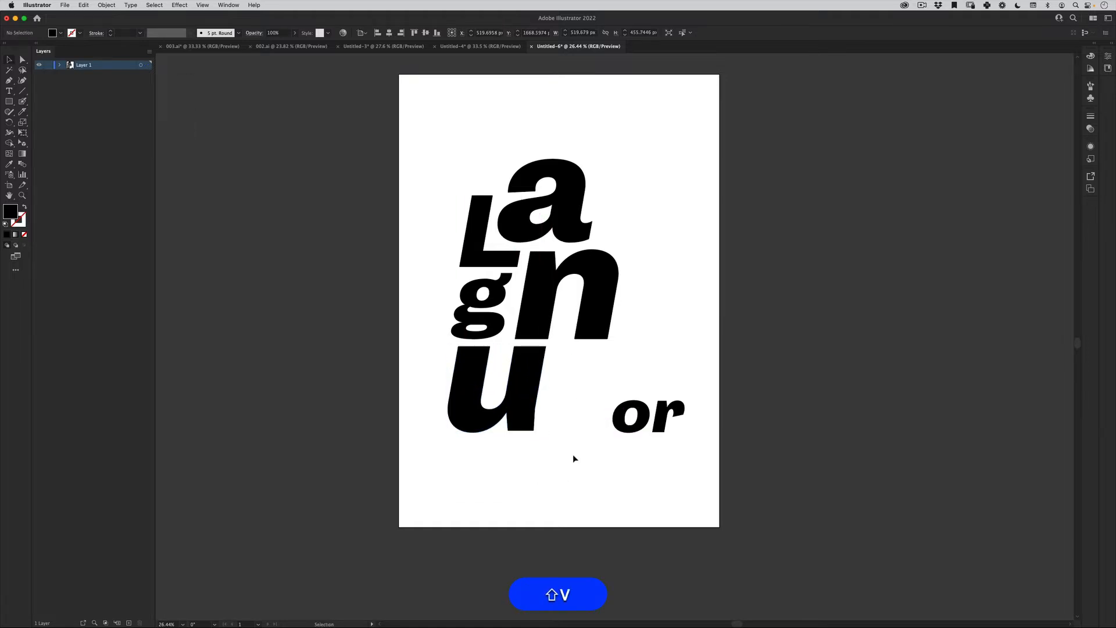
Place the letter o beside the u beneath the n and scale it to about 299 × 263 px.
drag(643, 425, 606, 396)
key(shift+e)
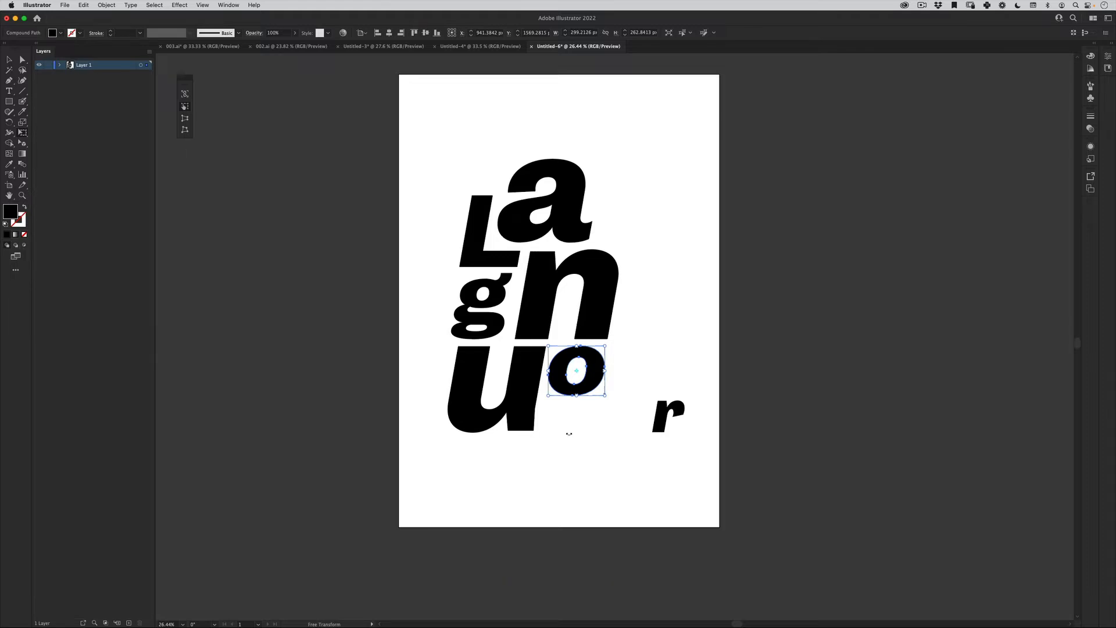
key(v)
click(569, 434)
Move the letter r beneath the o beside the u and scale it to about 159 × 155 px.
click(673, 414)
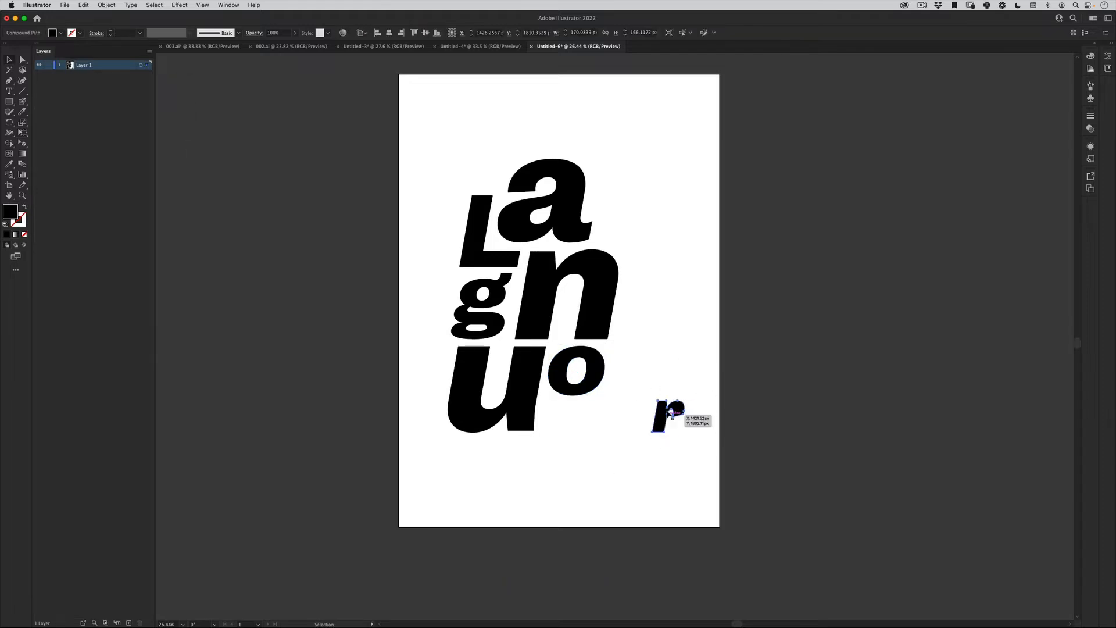
drag(643, 427, 536, 428)
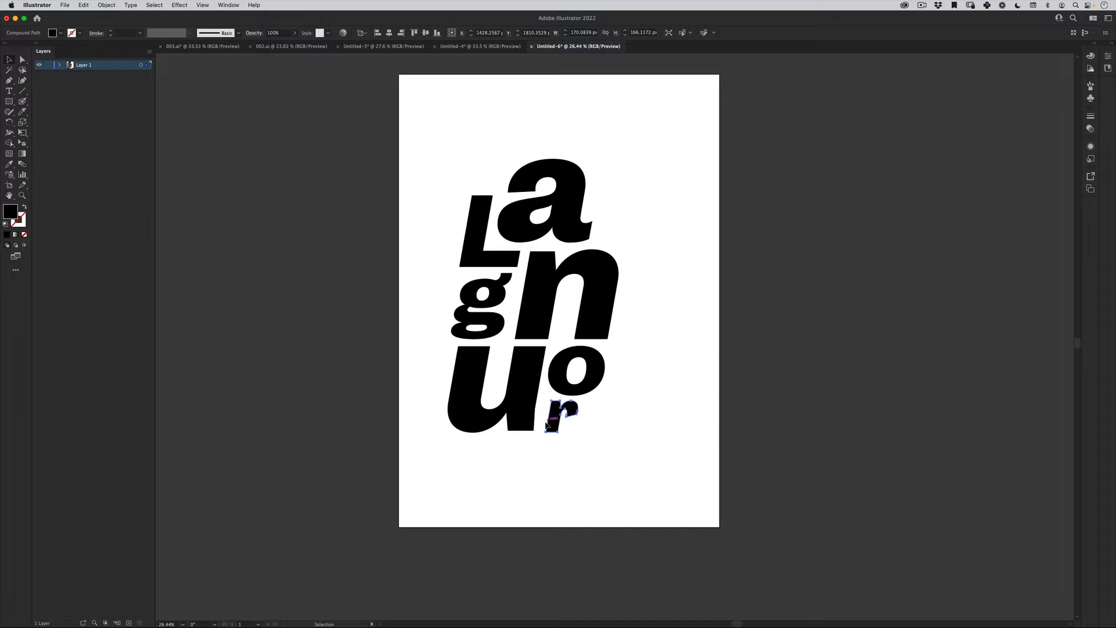
key(shift+e)
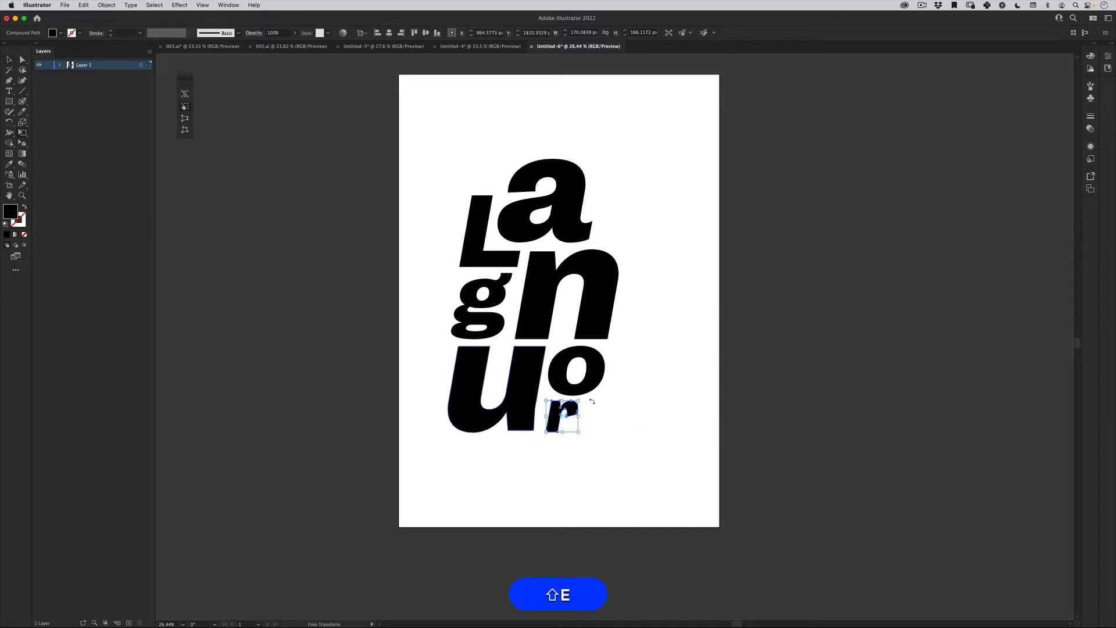
drag(576, 400, 582, 406)
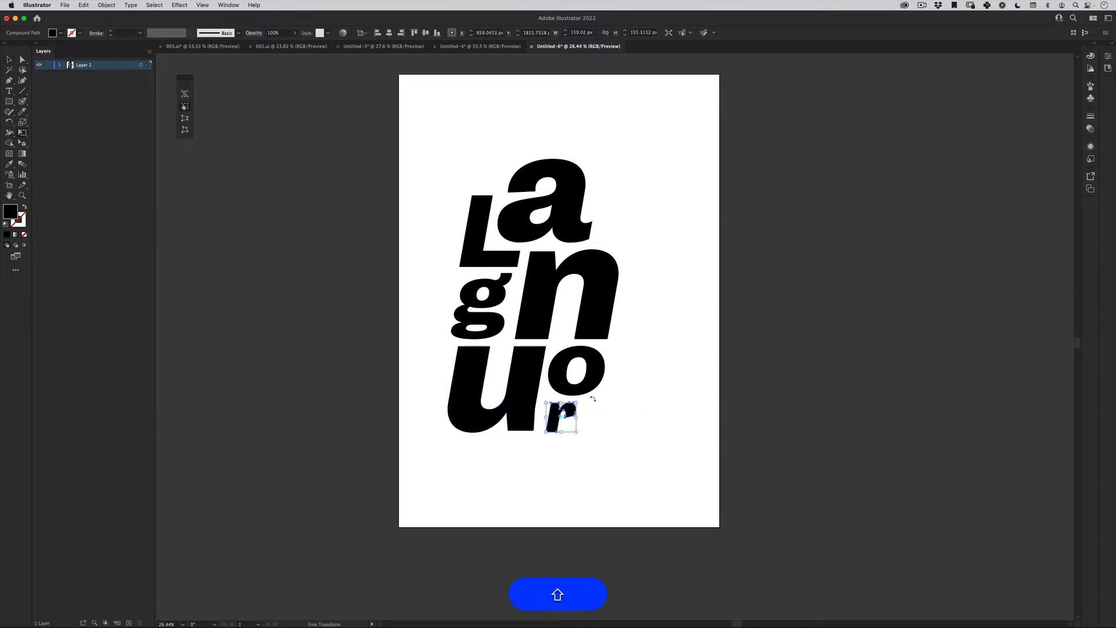
key(shift+v)
click(584, 406)
Move all the letters together towards the artboard's middle and enlarge them proportionally to about 1159 × 1858 px.
key(v)
drag(672, 141, 398, 447)
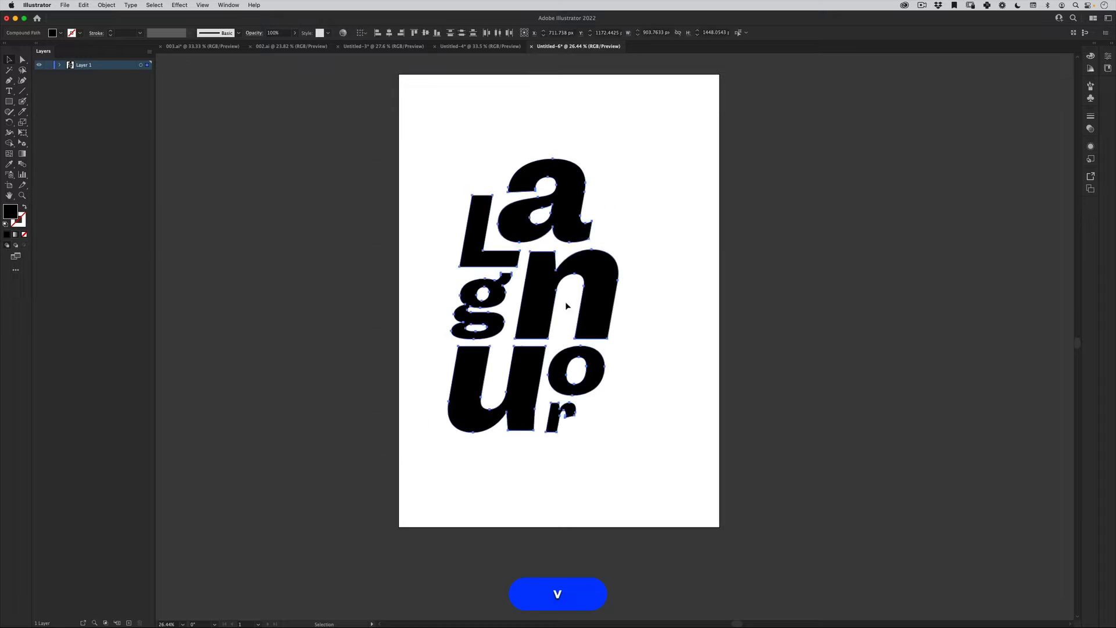
drag(548, 287, 570, 295)
key(alt+shift+e)
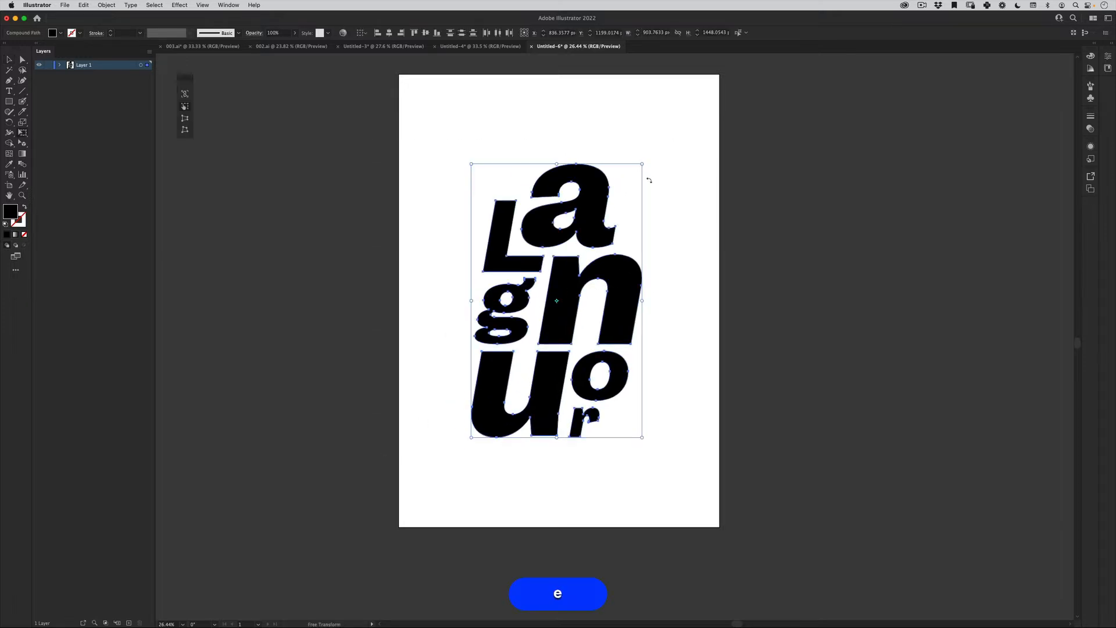
drag(643, 166, 670, 123)
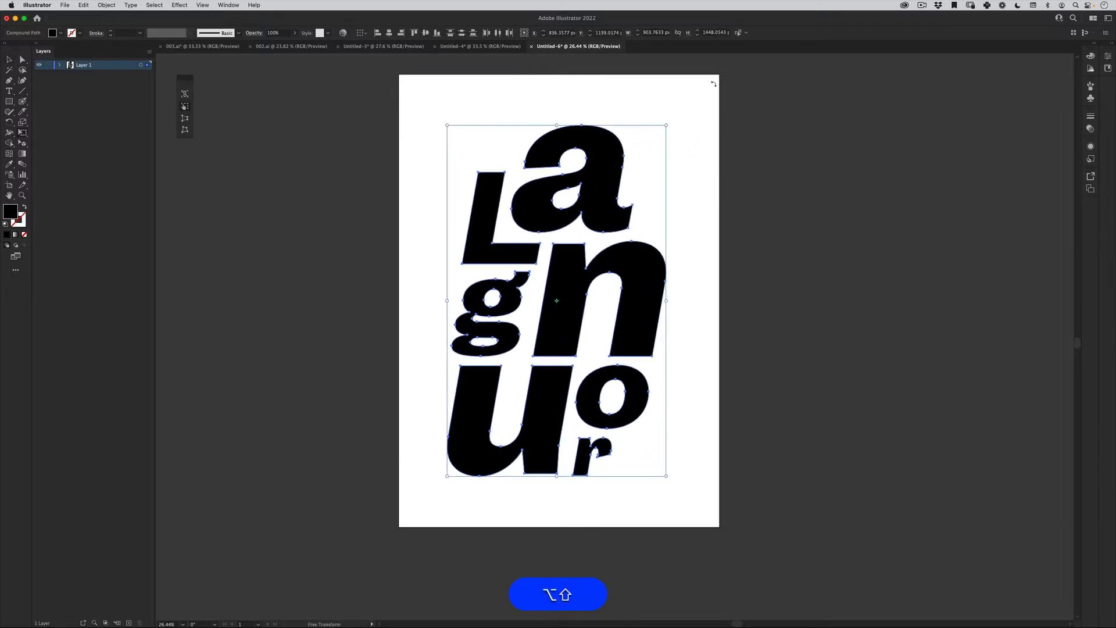
Select all the letters of the composition and group them.
key(v)
right_click(603, 161)
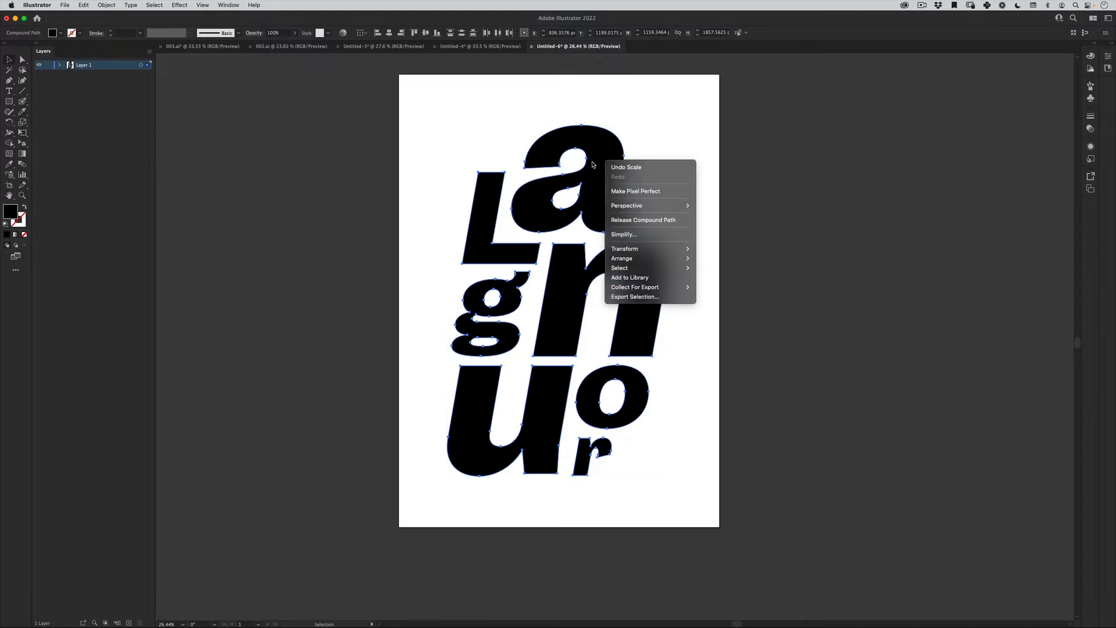
click(331, 221)
drag(352, 110, 784, 531)
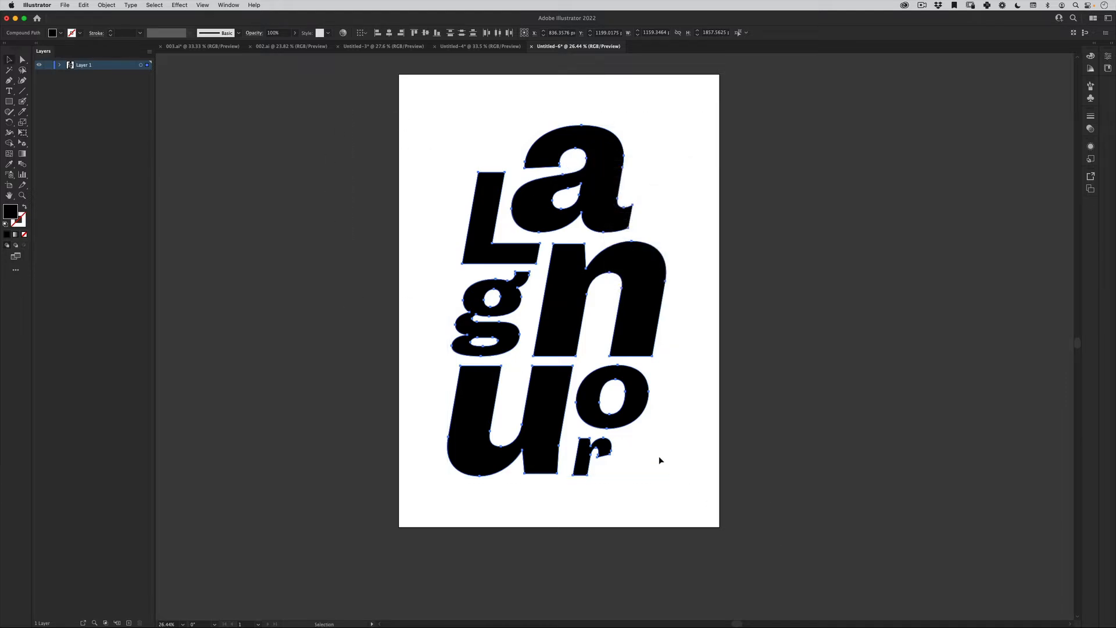
click(105, 4)
click(114, 53)
key(v)
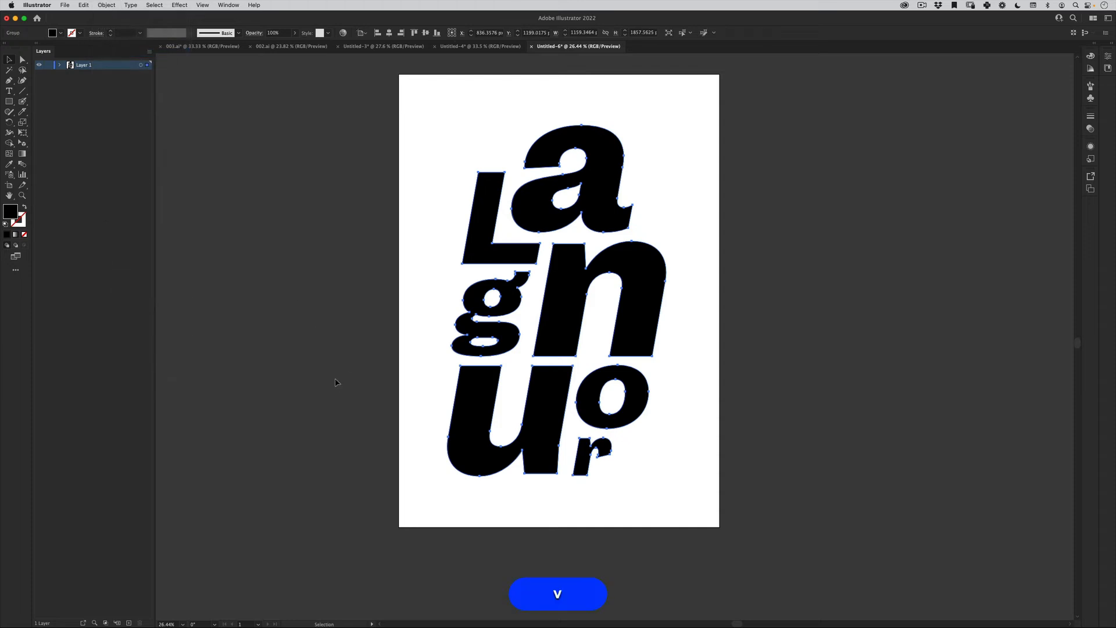
Align the letter group to the artboard's centre horizontally and vertically.
mouse_move(648, 295)
mouse_down()
mouse_move(640, 262)
mouse_move(646, 292)
mouse_up()
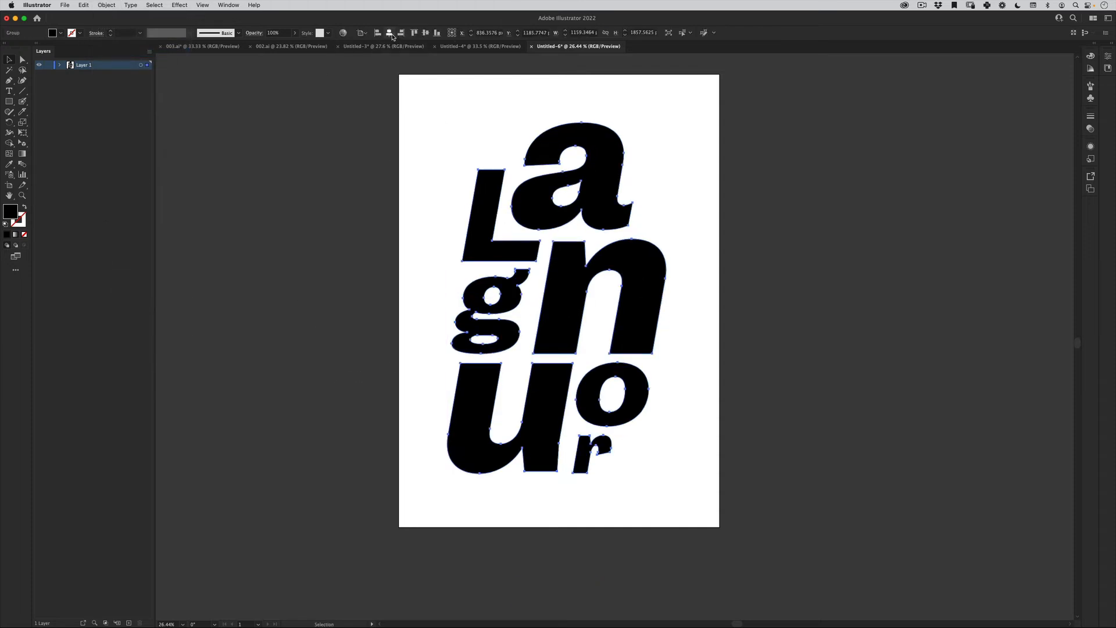
click(389, 32)
click(425, 32)
Ungroup the centred letter group into separate letters and deselect them.
right_click(603, 172)
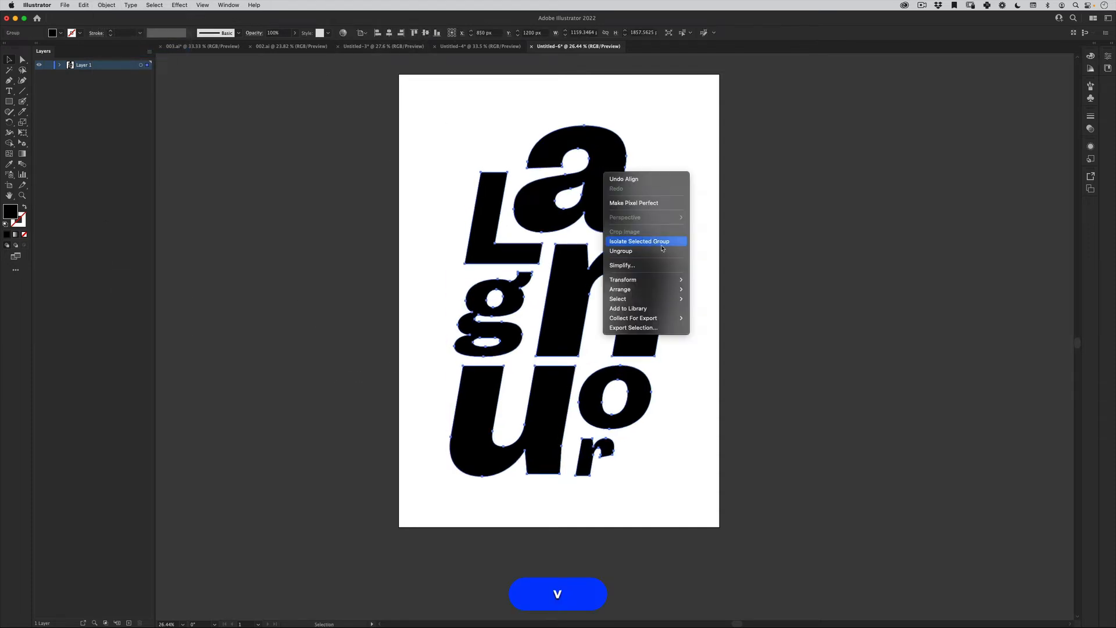
click(634, 251)
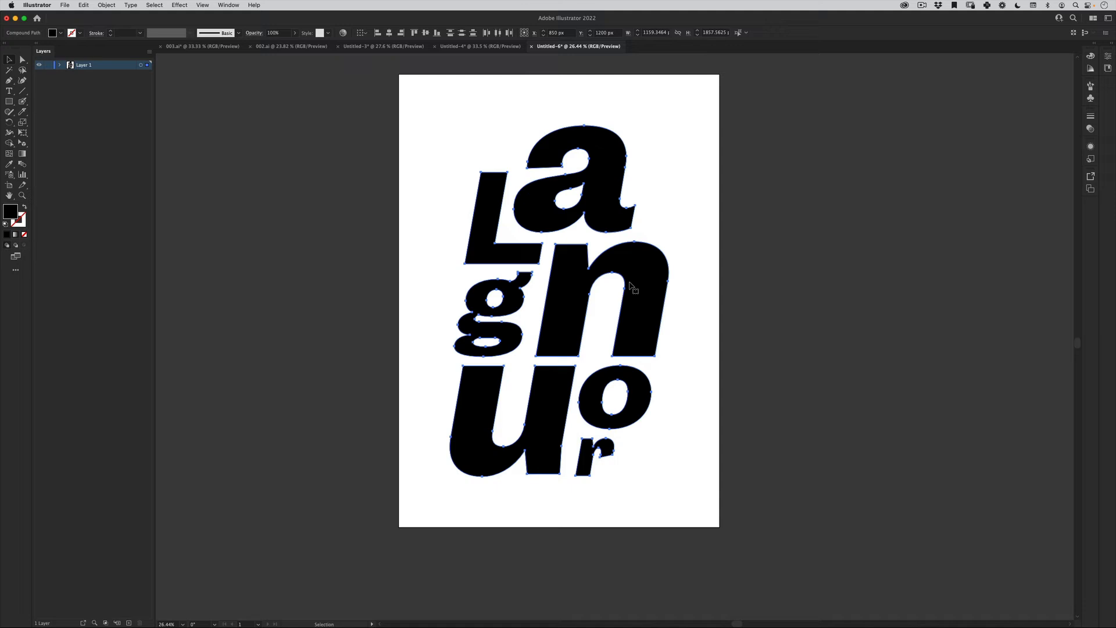
key(v)
click(671, 168)
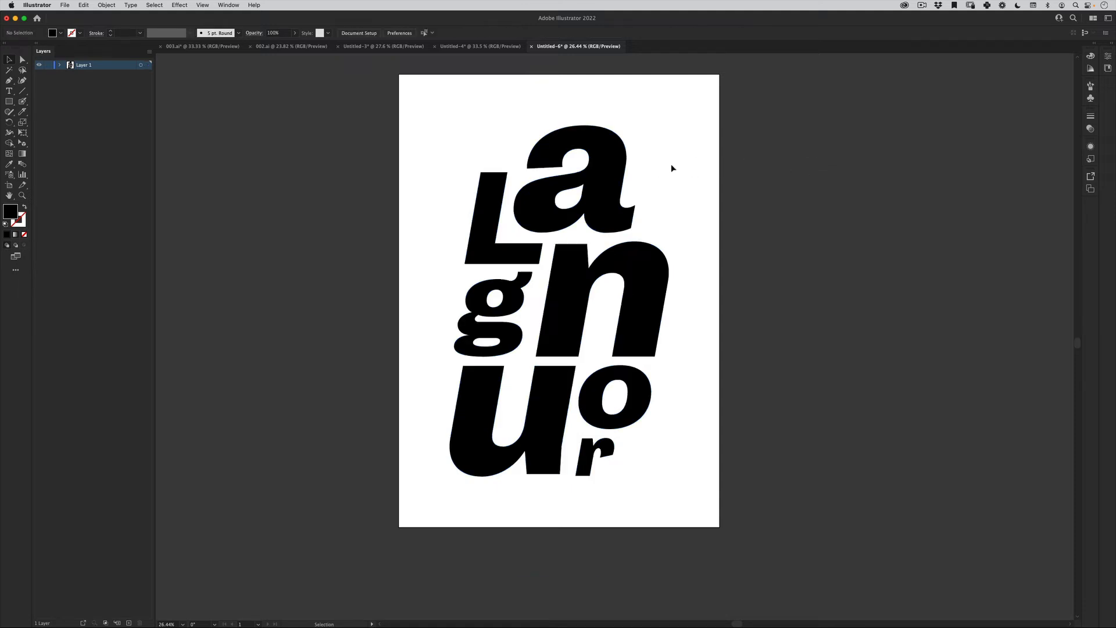
Copy the unlocked artwork with the five-colour strip from 003.ai and paste it into the Untitled-6 poster document.
click(188, 49)
drag(808, 476, 563, 316)
scroll(561, 320, down, 2)
key(v)
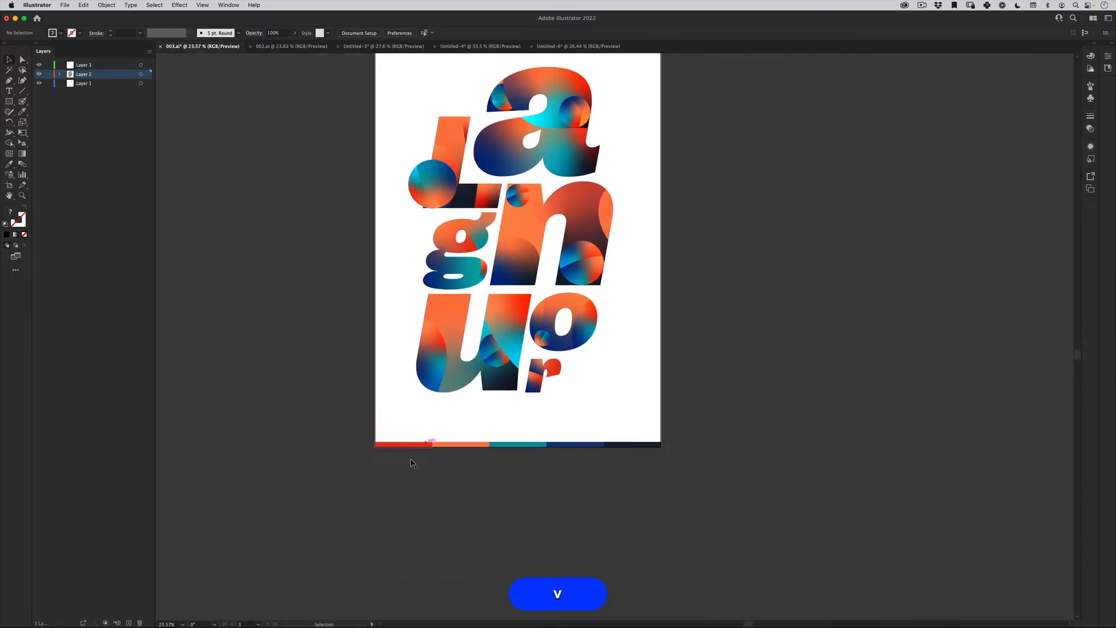
key(super+a)
key(super+c)
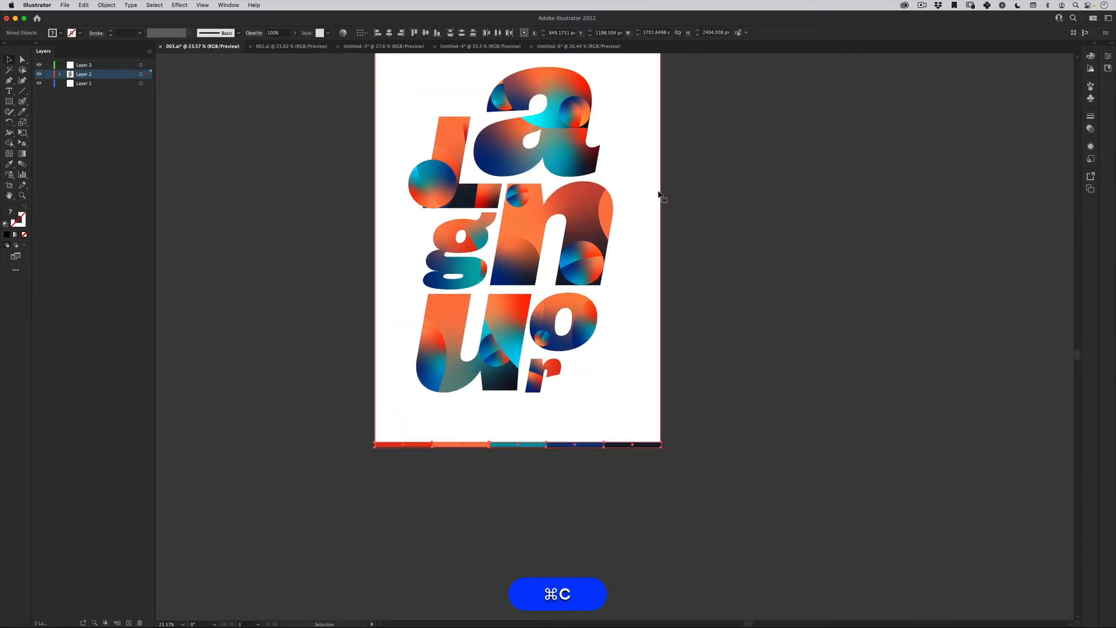
click(571, 46)
key(super+v)
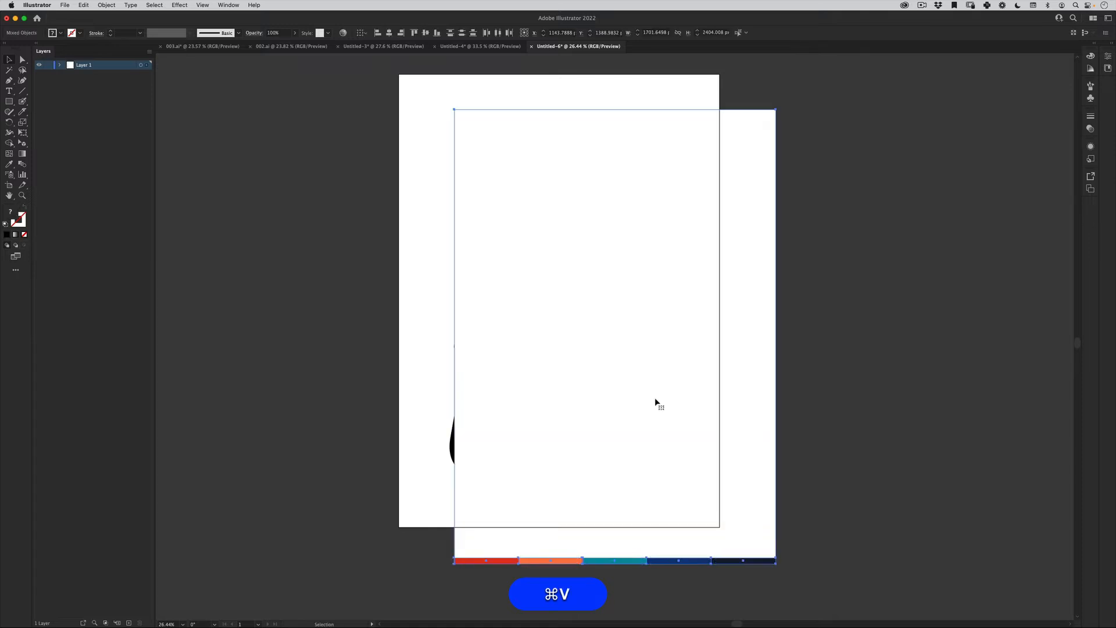
Move the pasted artwork off the letters, delete its white background rectangle, and place the colour strip just below the artboard.
drag(691, 407, 957, 319)
key(v)
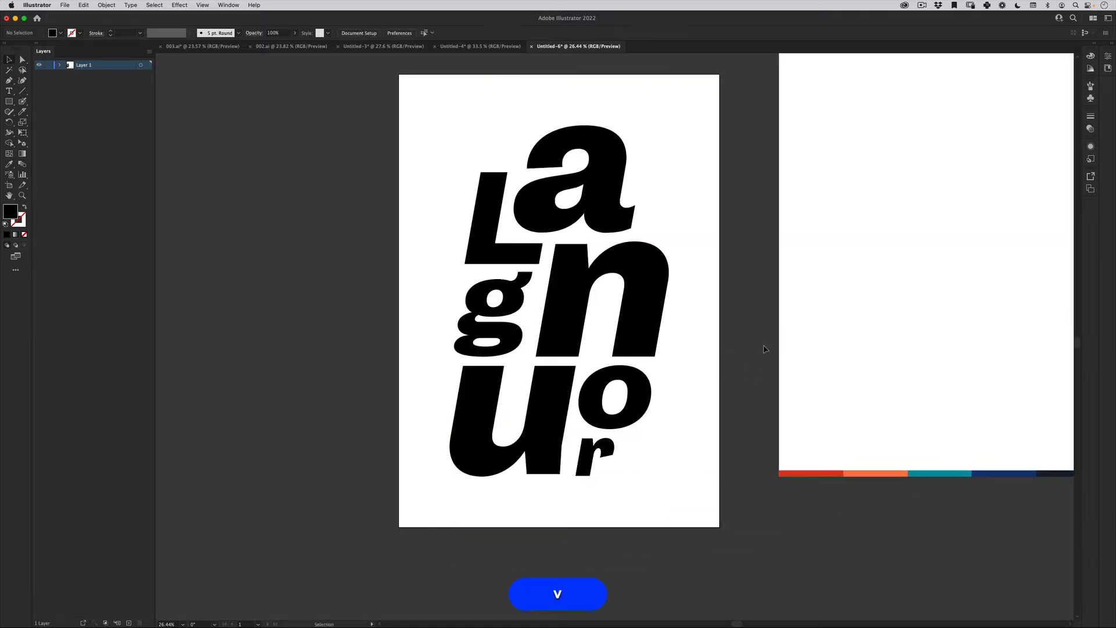
key(BackSpace)
key(z)
drag(690, 298, 634, 306)
key(space)
drag(672, 325, 550, 311)
key(v)
drag(647, 396, 410, 463)
Fill the letter a with a gradient and switch its type to freeform.
key(z)
click(462, 366)
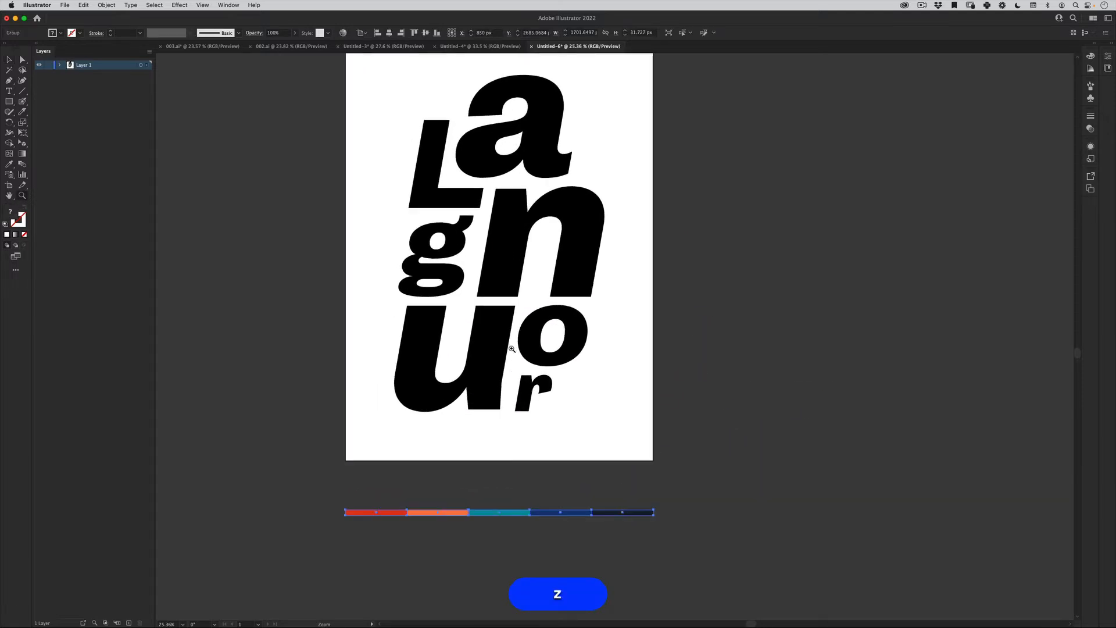
key(v)
click(480, 204)
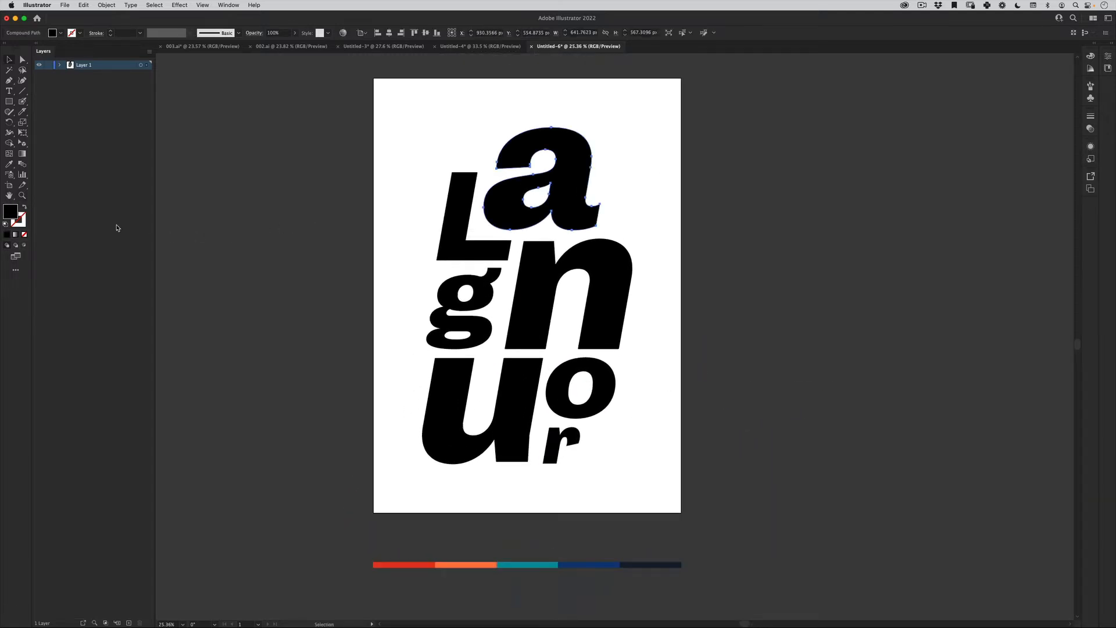
click(15, 234)
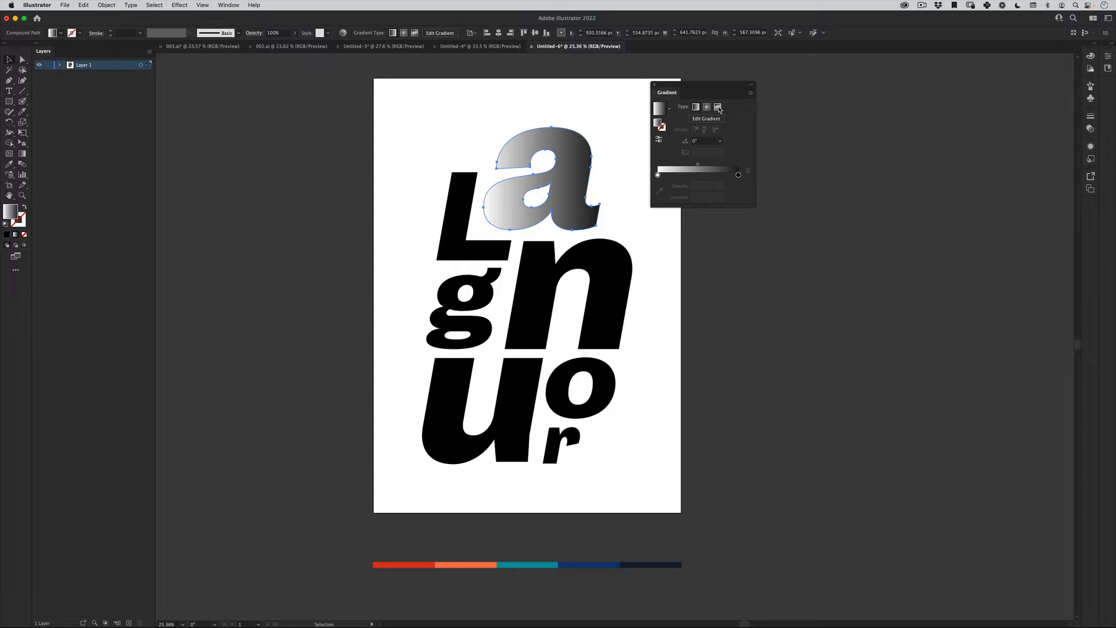
click(718, 107)
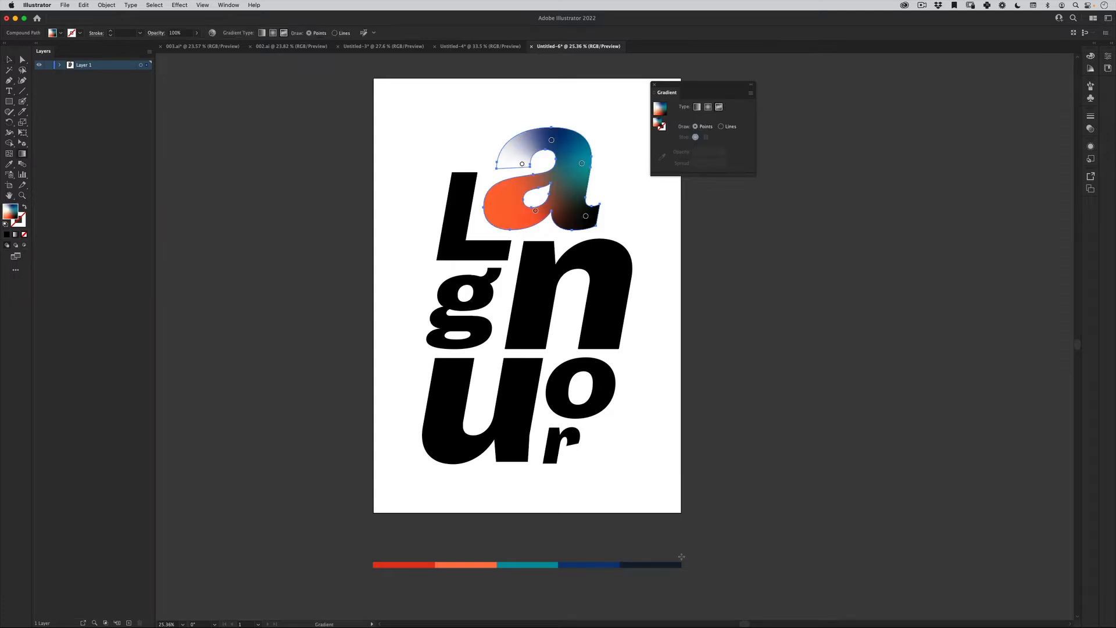
Move the floating gradient settings clear of the artboard and reopen the letter a's freeform gradient for editing.
key(v)
drag(673, 581, 677, 582)
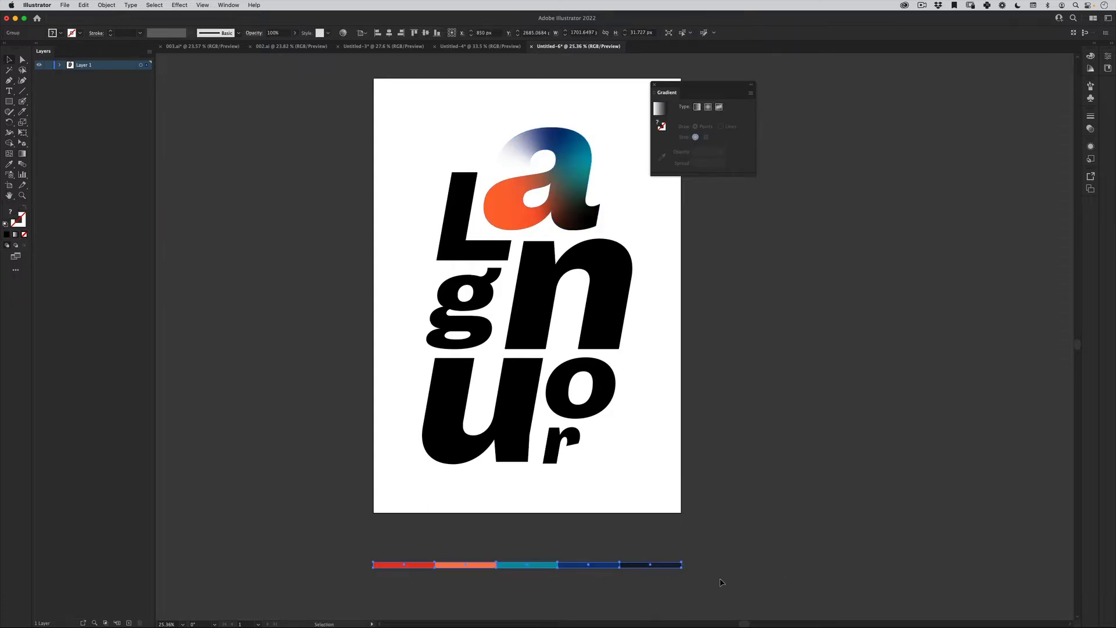
drag(670, 96, 779, 100)
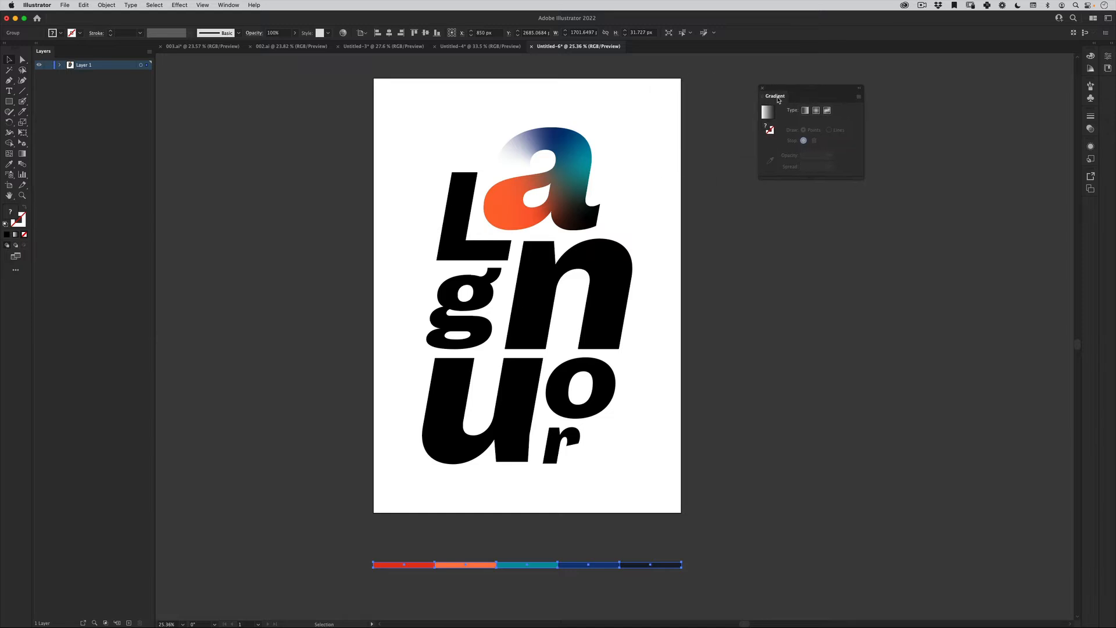
click(500, 216)
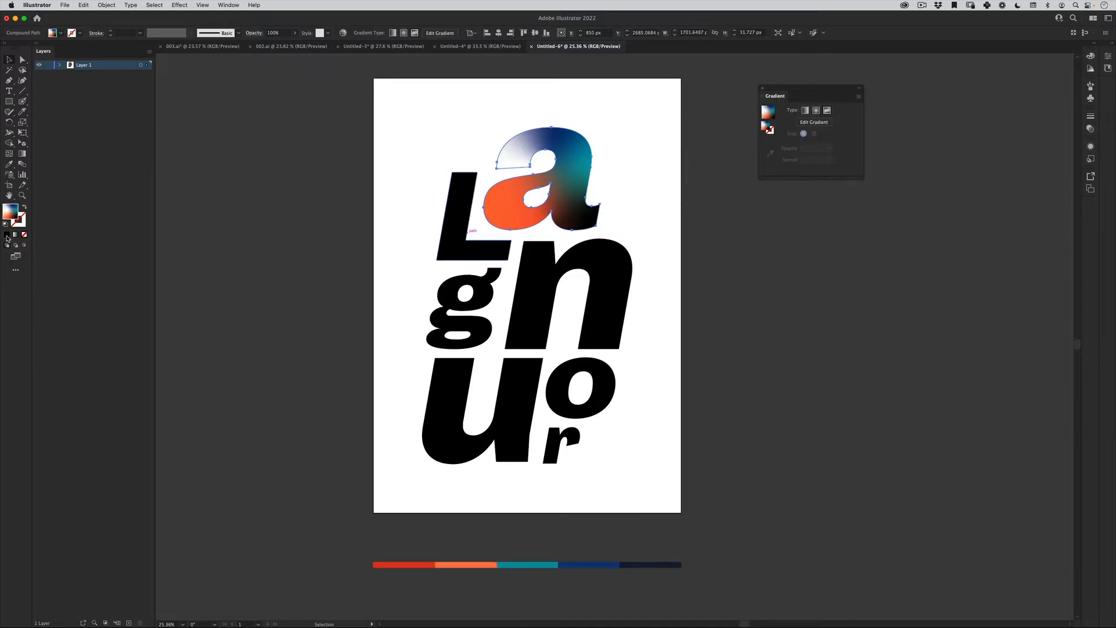
click(22, 153)
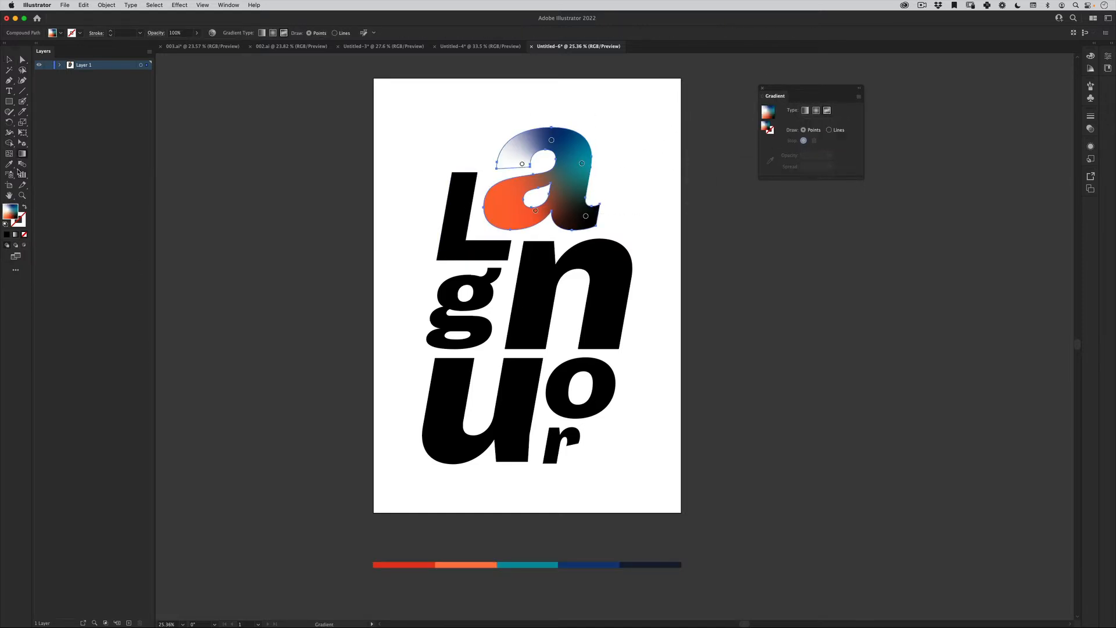
Recolour the white gradient point at the a's upper-left end with the strip's red.
double_click(522, 165)
click(752, 173)
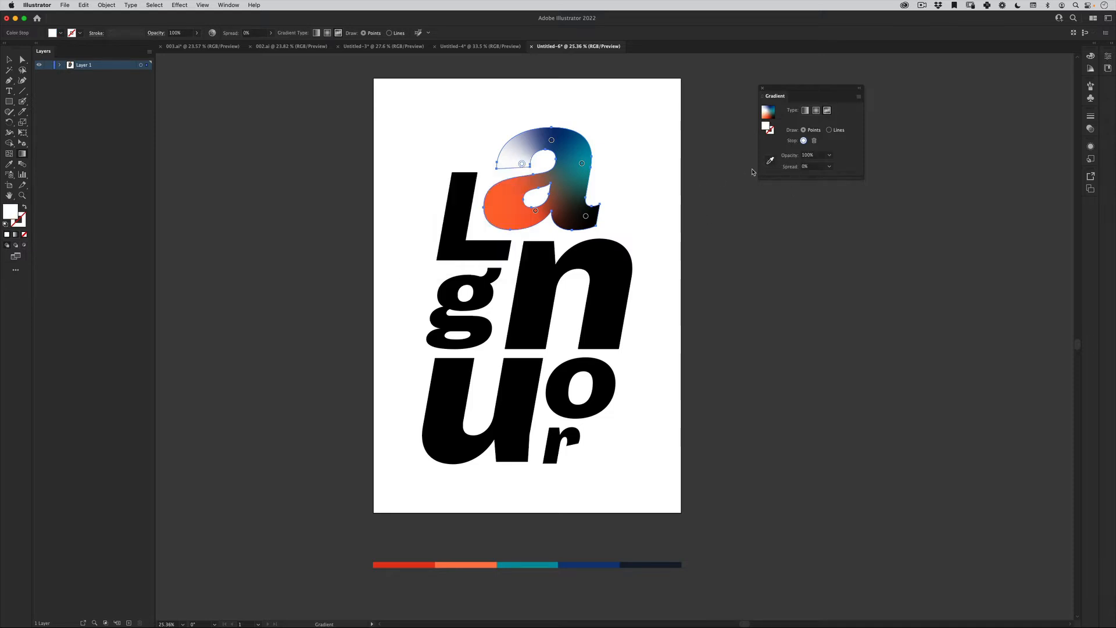
click(771, 161)
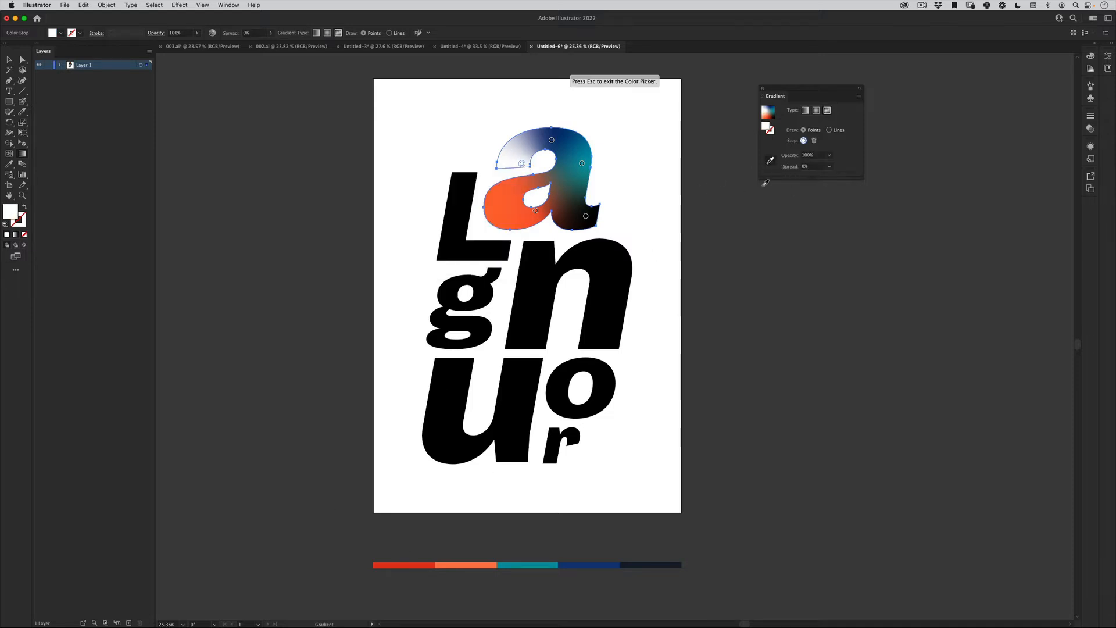
click(396, 560)
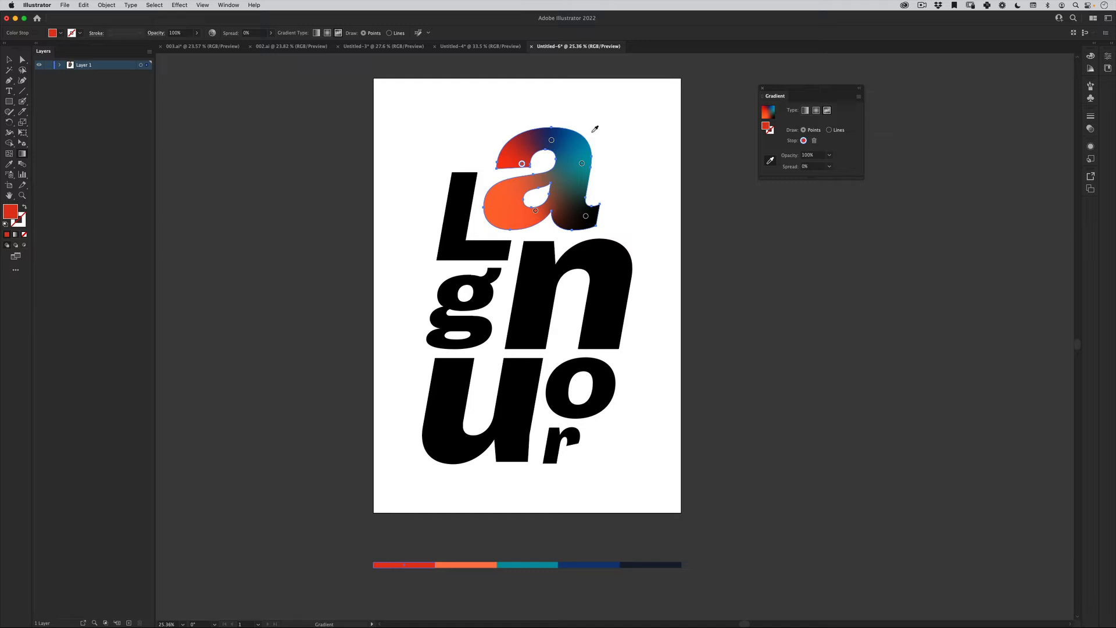
Recolour the a's top gradient point with the strip's orange and the stem's upper point with its teal.
click(772, 162)
click(771, 161)
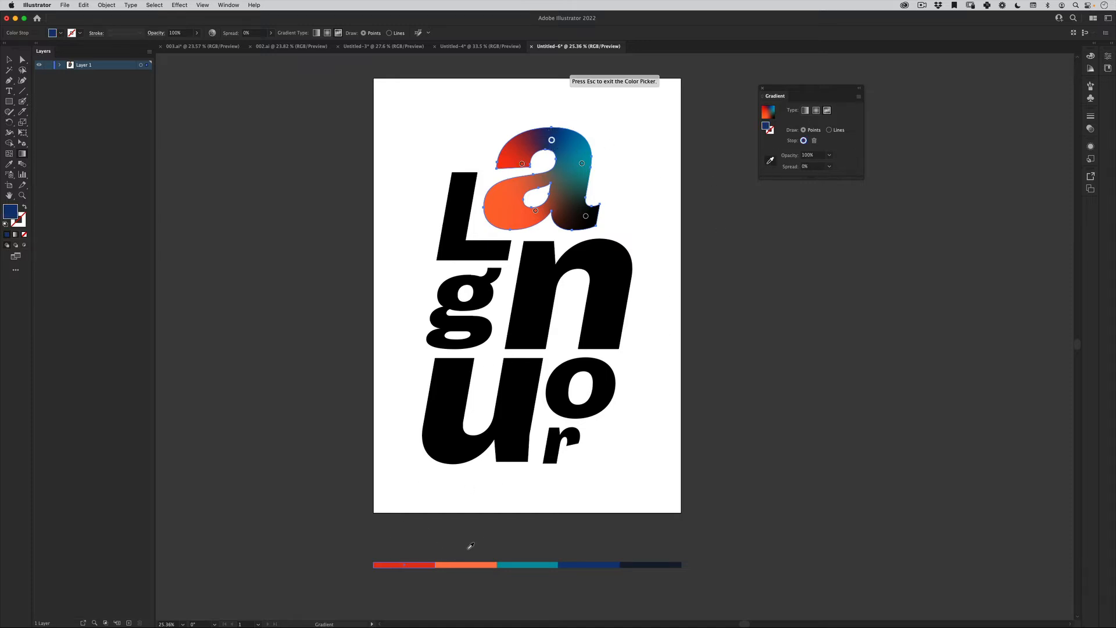
click(474, 561)
key(Escape)
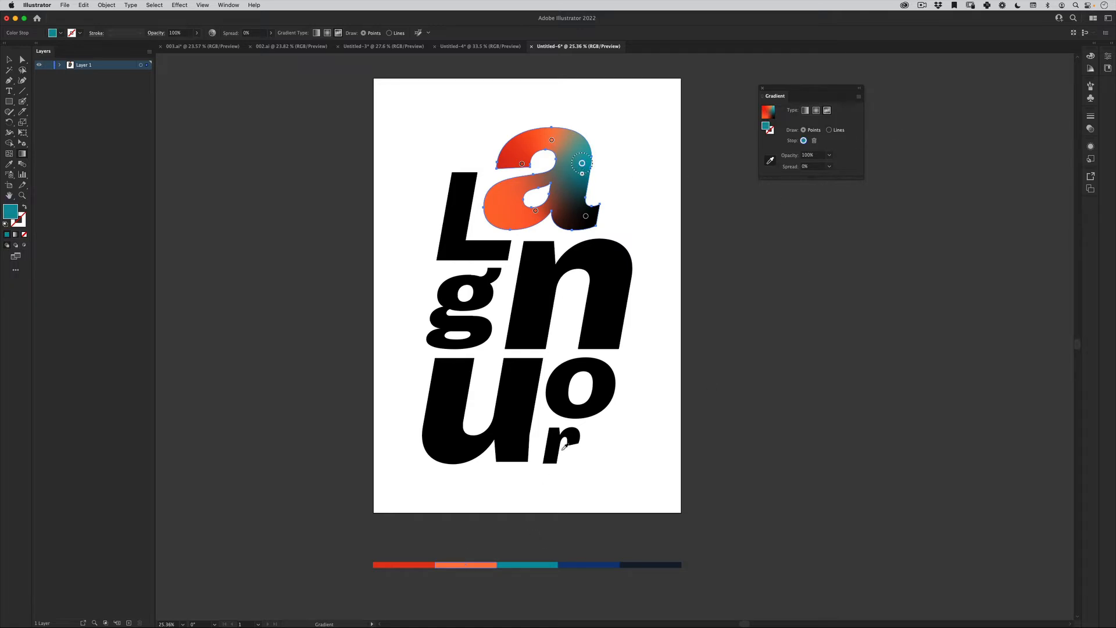
click(528, 565)
Move the gradient point in the a's lower bowl further left and recolour it with the strip's dark blue.
click(585, 215)
drag(534, 211, 500, 210)
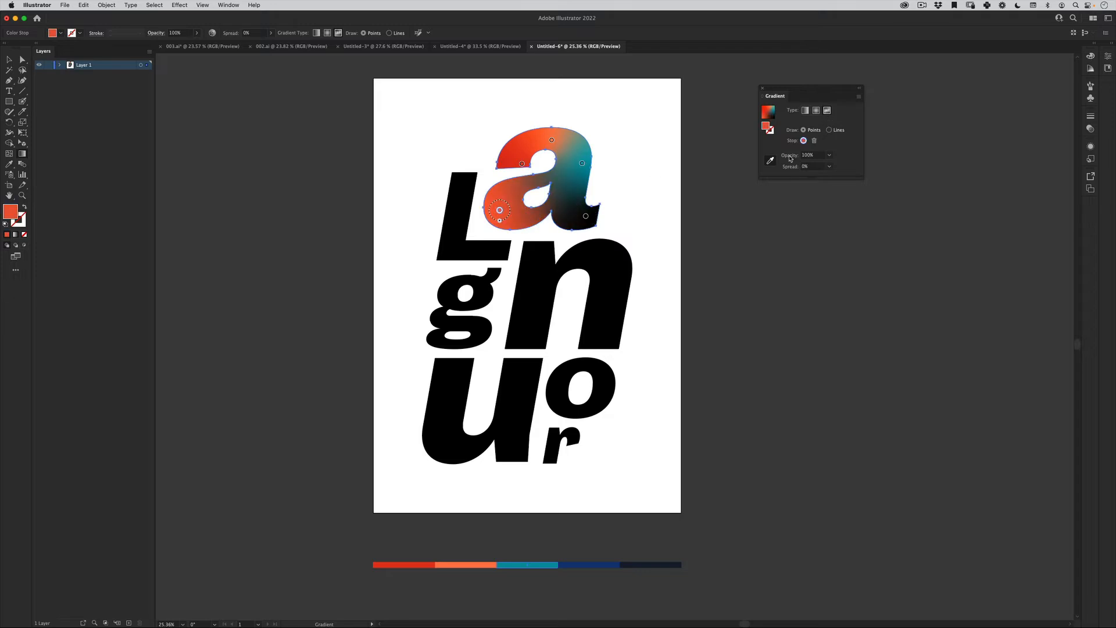
click(589, 563)
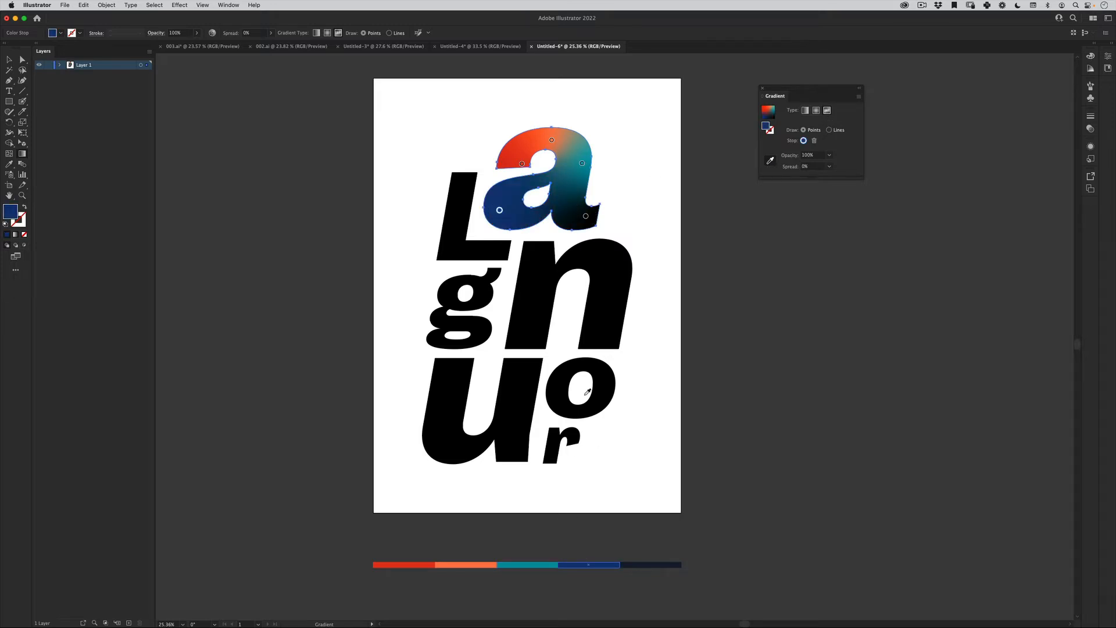
Recolour the black gradient point at the a's lower-right foot with the strip's darkest navy and deselect the letter.
click(585, 216)
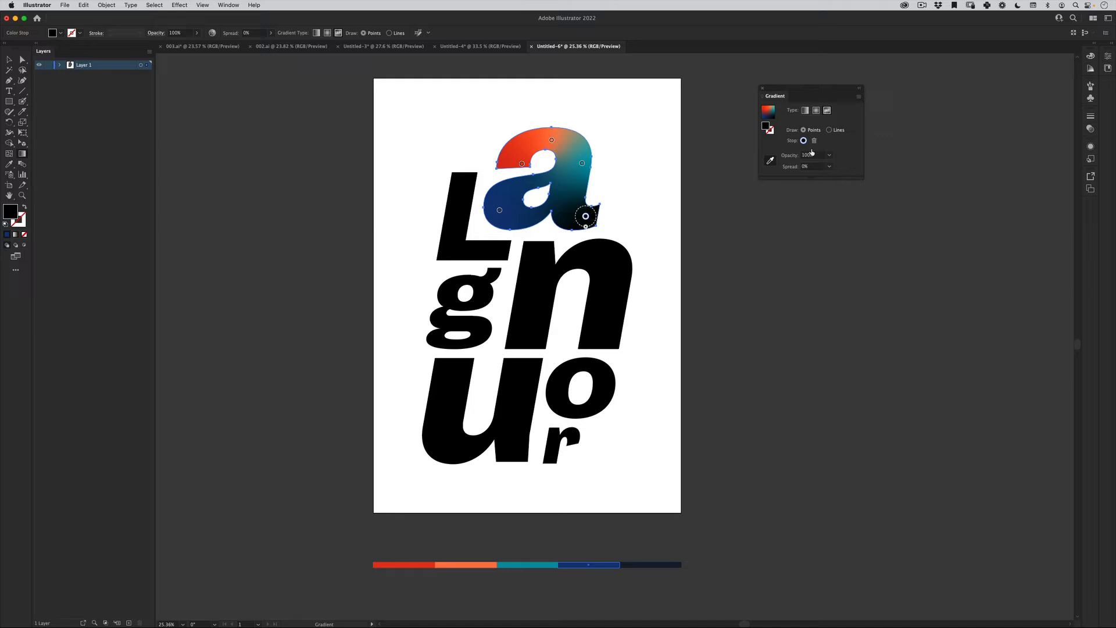
click(768, 165)
click(770, 160)
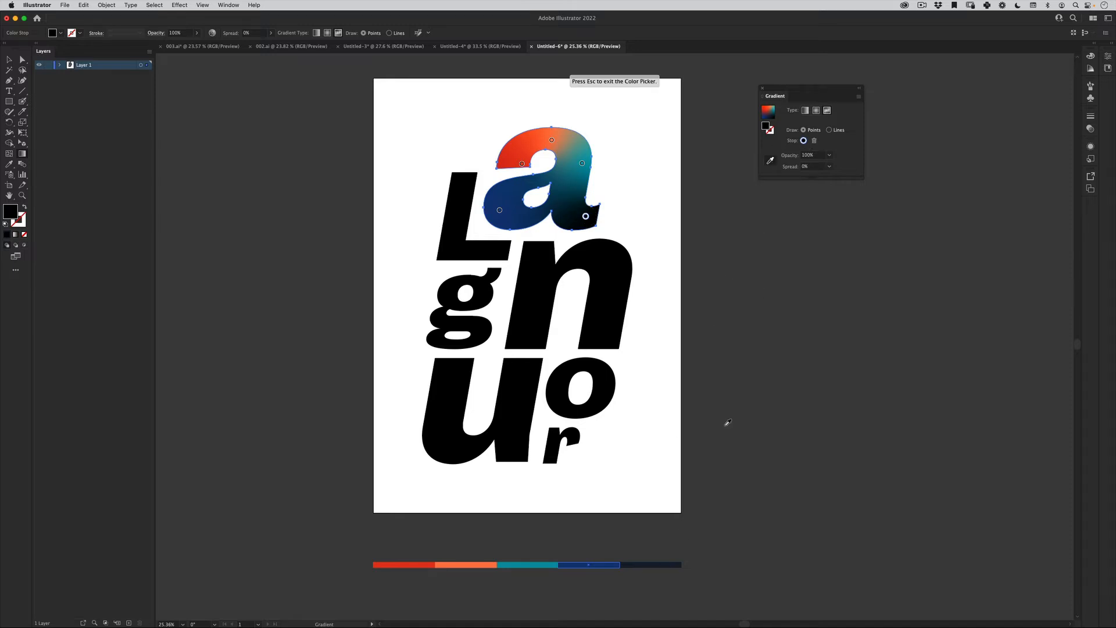
click(672, 564)
key(v)
click(695, 362)
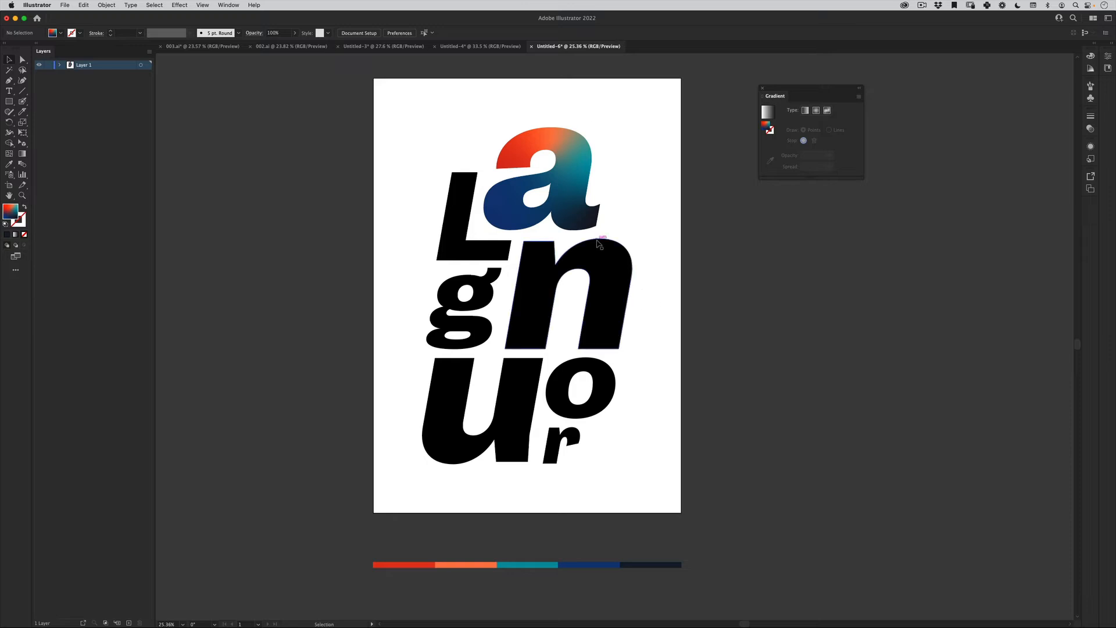
Shift the a's teal gradient point down and left along the stem, and its orange point to the upper-right curve.
click(558, 192)
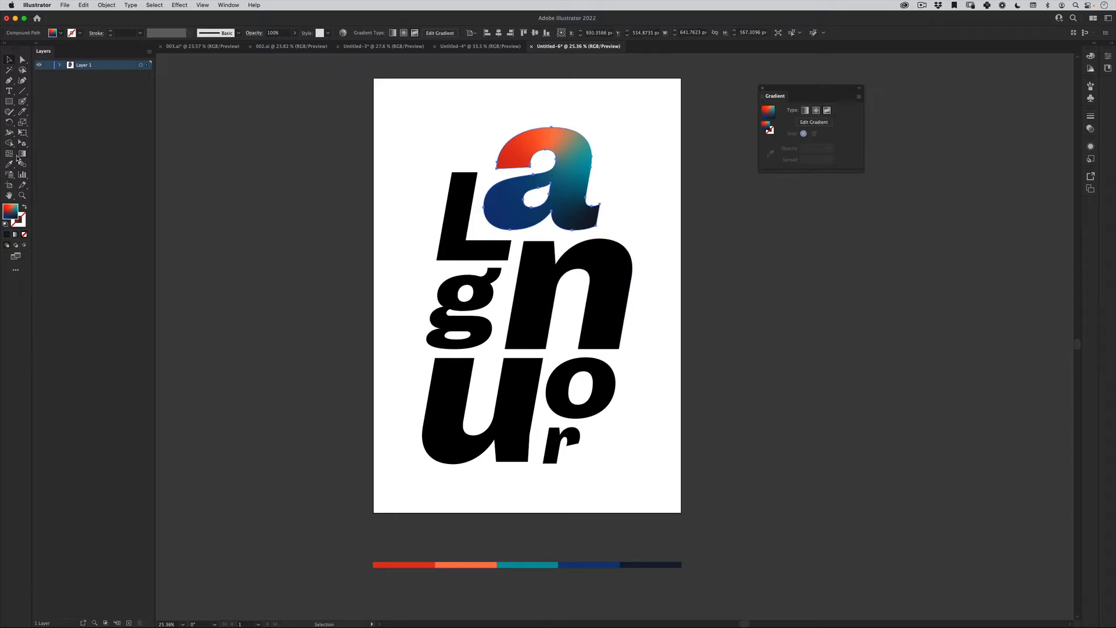
click(21, 155)
drag(583, 164, 573, 185)
drag(552, 141, 576, 146)
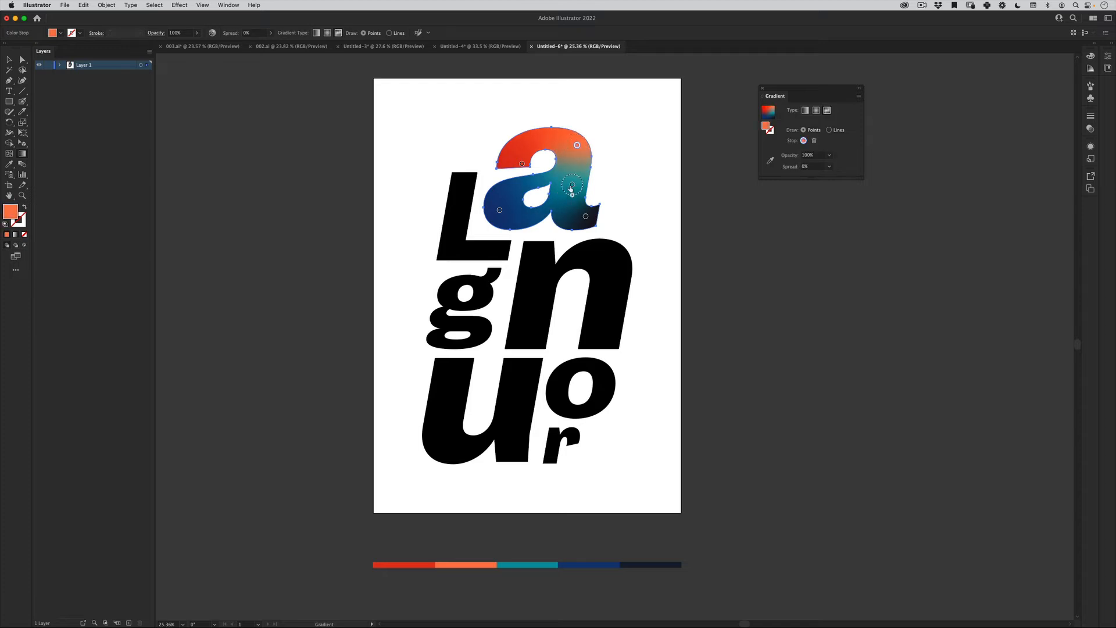
drag(573, 184, 566, 188)
key(v)
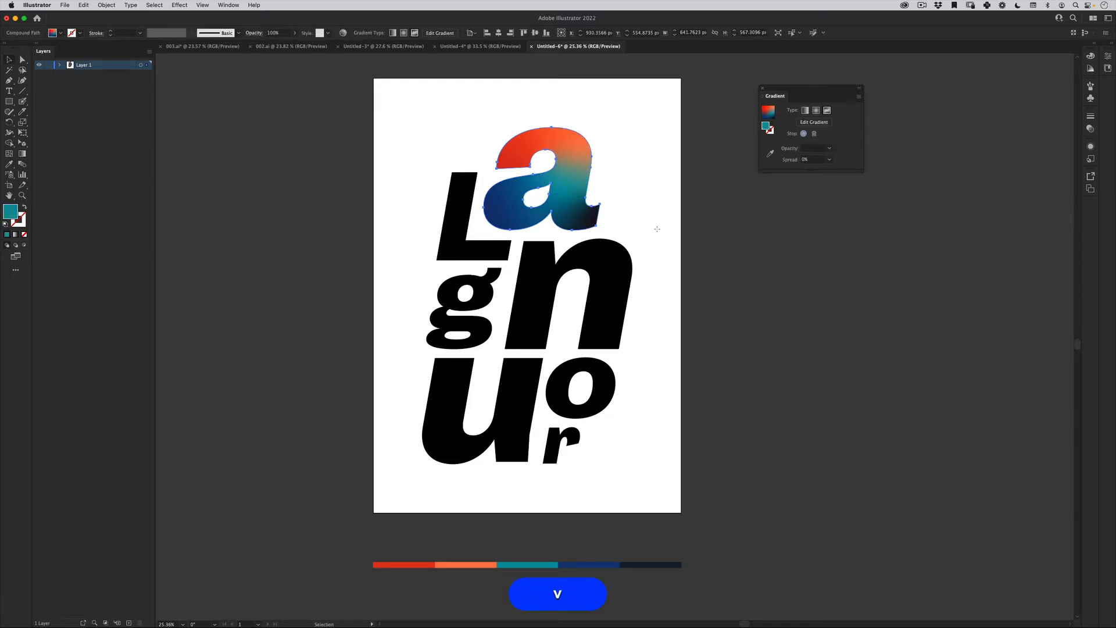
Select every letter except the a and apply the a's freeform gradient to them with the Eyedropper.
click(616, 314)
drag(728, 181, 342, 443)
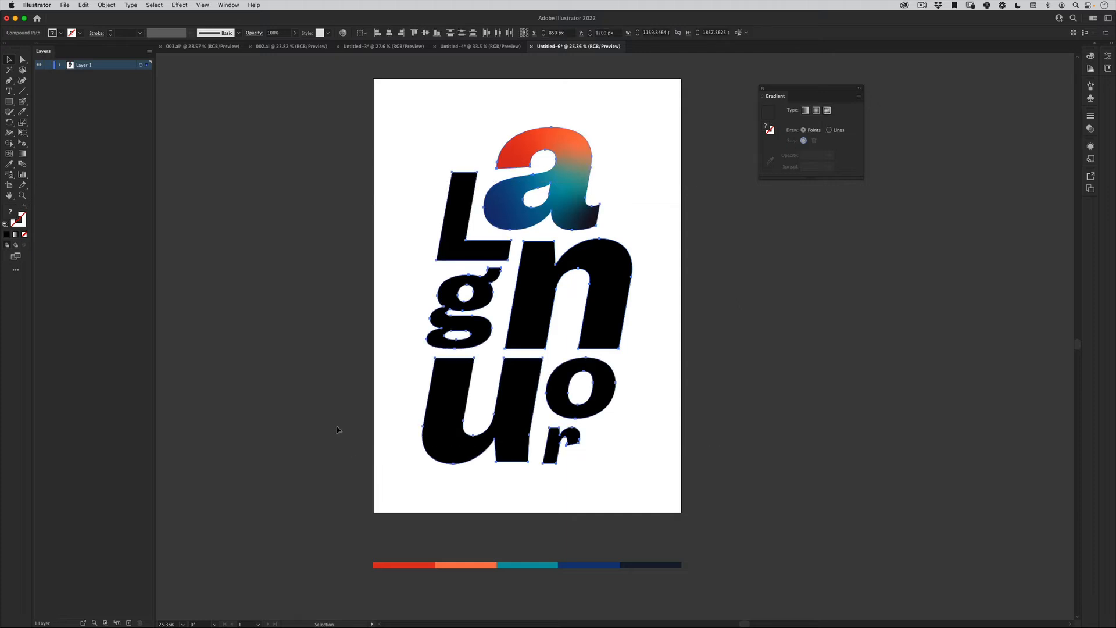
shift+click(562, 174)
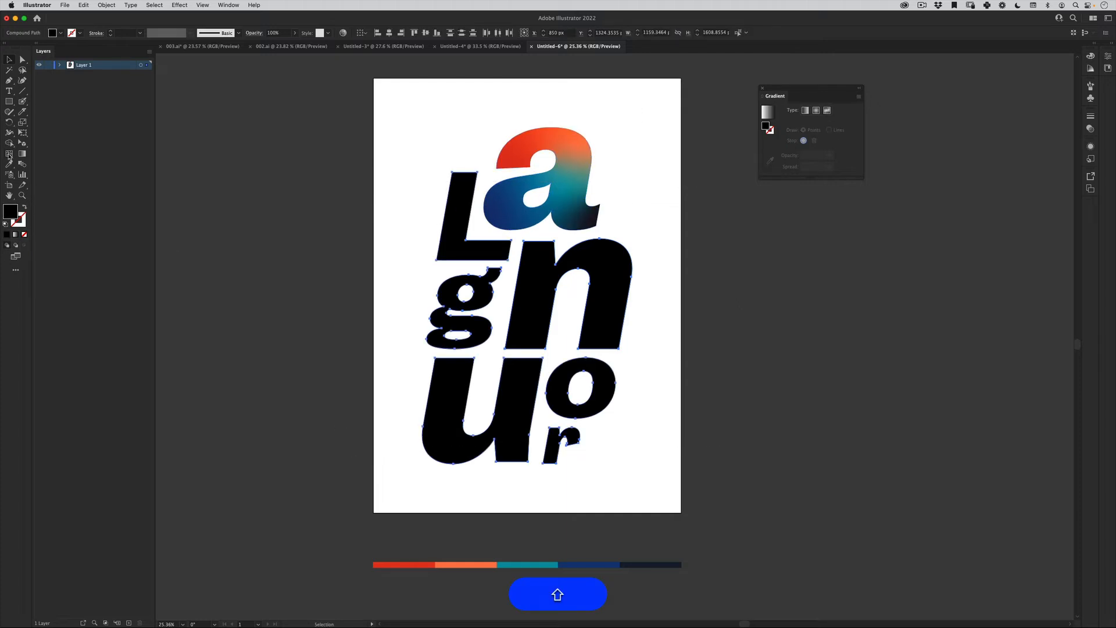
click(9, 164)
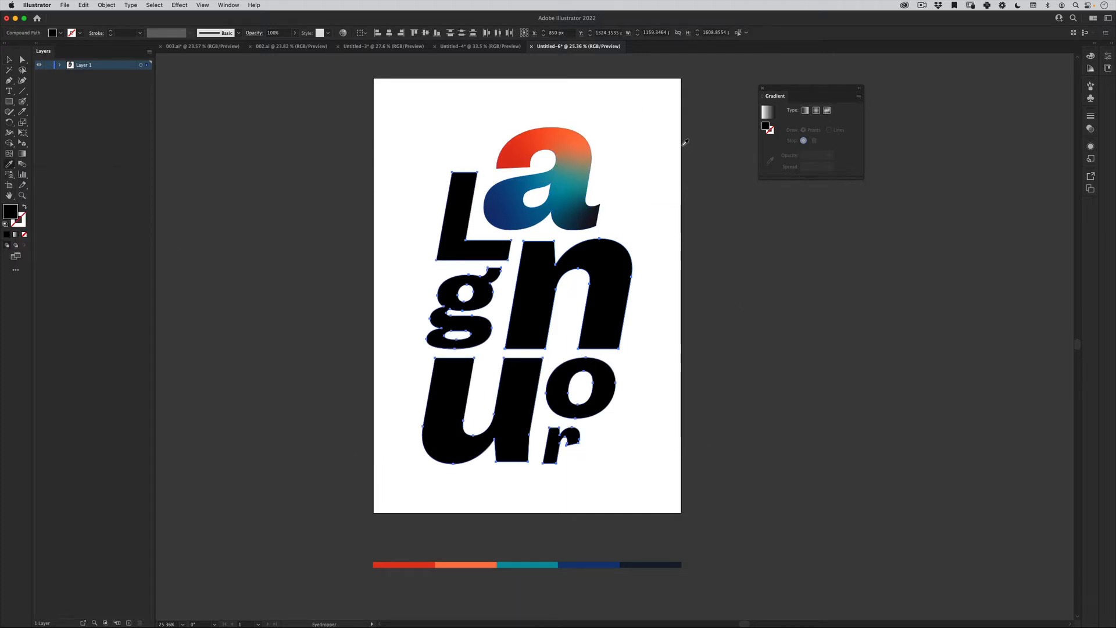
click(561, 170)
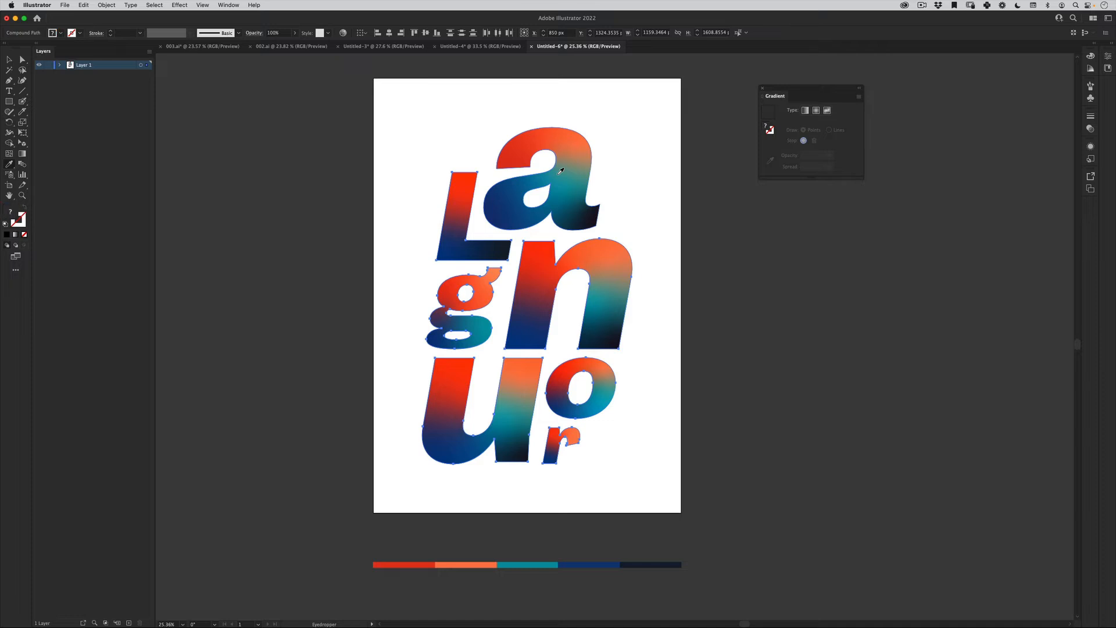
key(v)
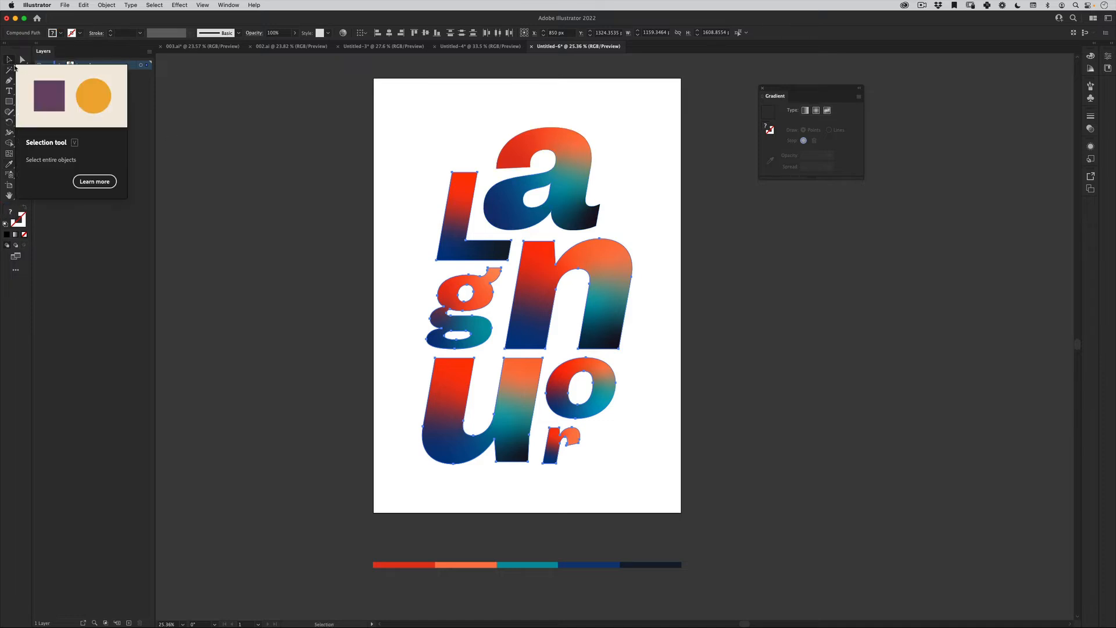
click(272, 186)
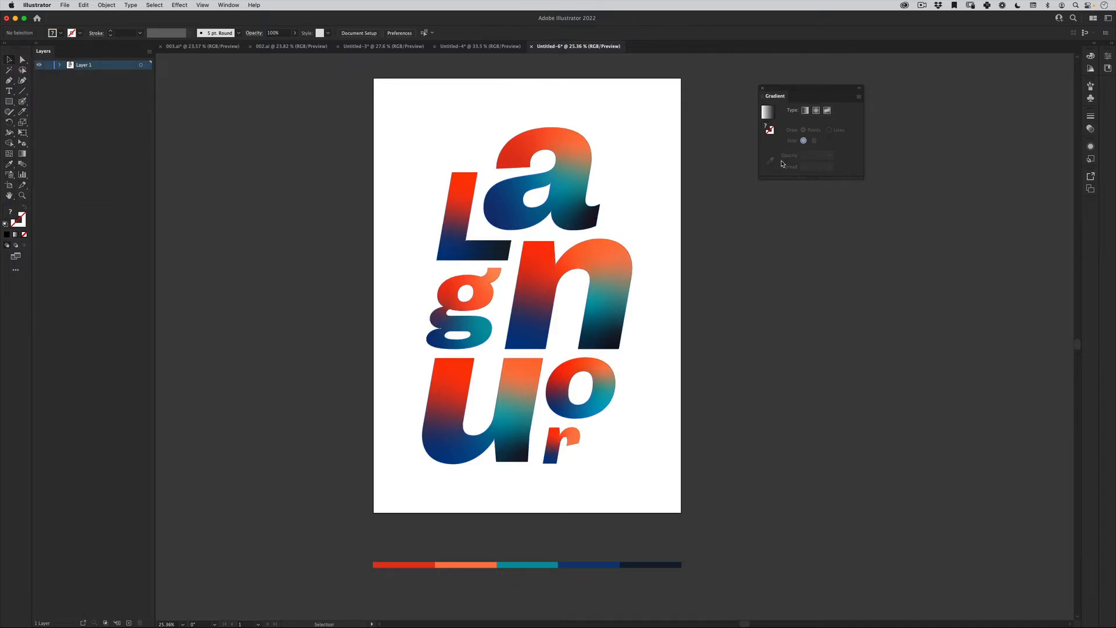
Shift all the letters slightly up on the artboard and delete the colour palette strip below it.
drag(684, 157, 393, 448)
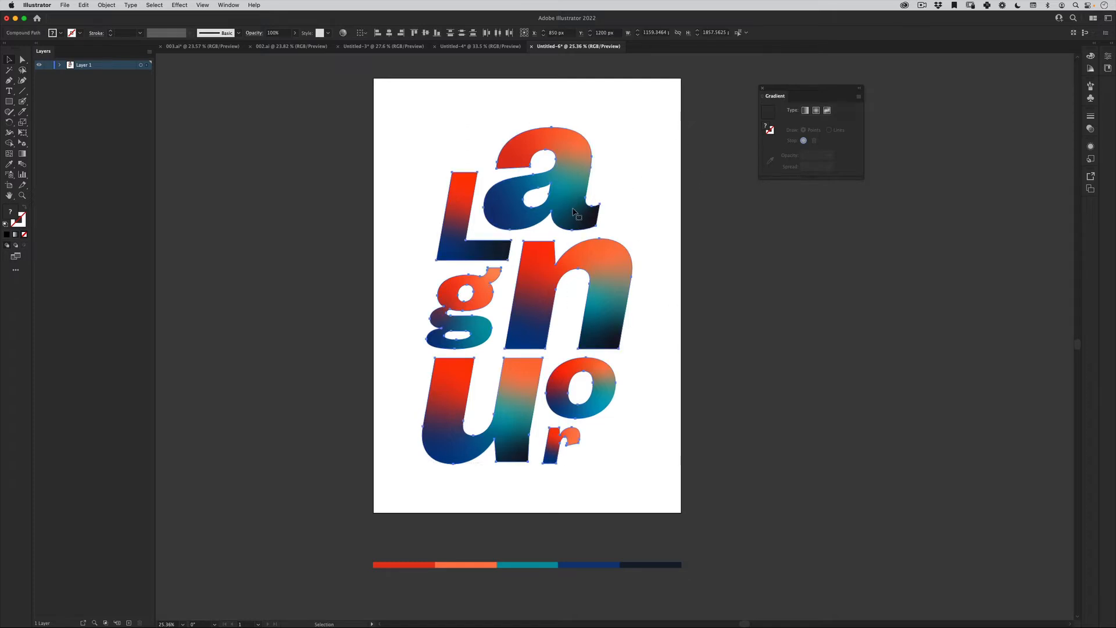
drag(573, 212, 571, 209)
key(v)
click(710, 217)
drag(349, 549, 727, 589)
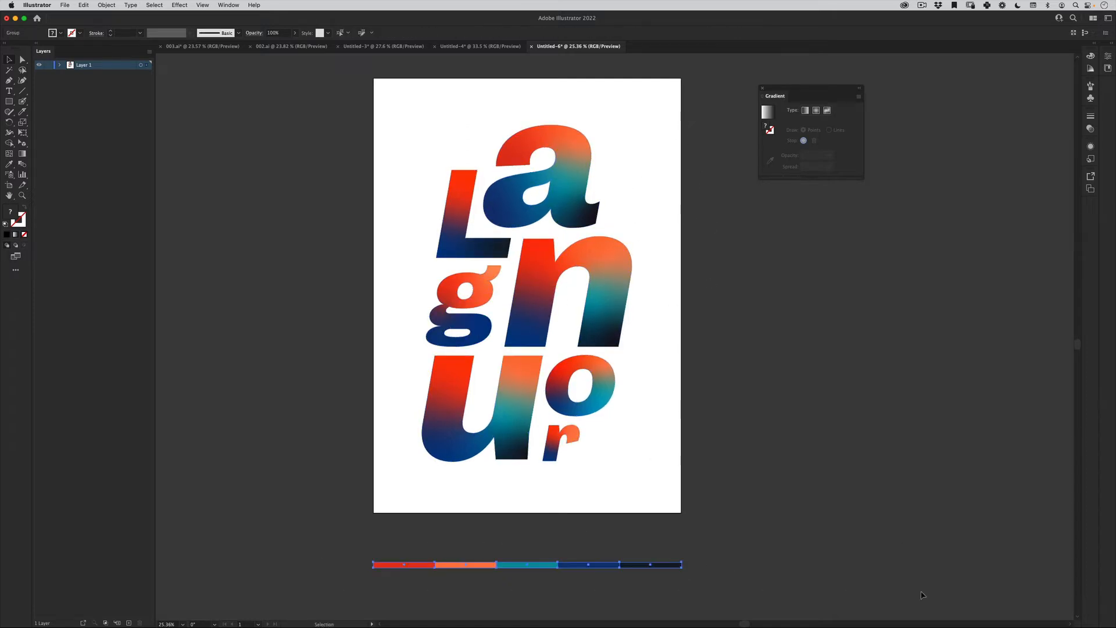
key(Delete)
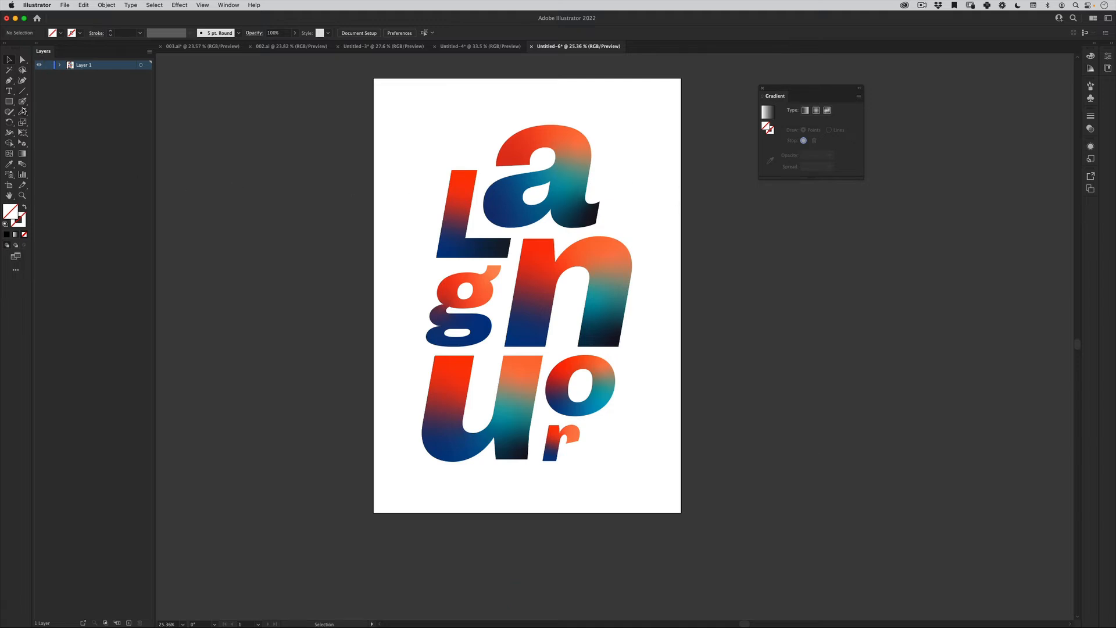
Slice the a with the Knife in a curve through its upper-left arch and right stem, undoing the first cut.
click(22, 114)
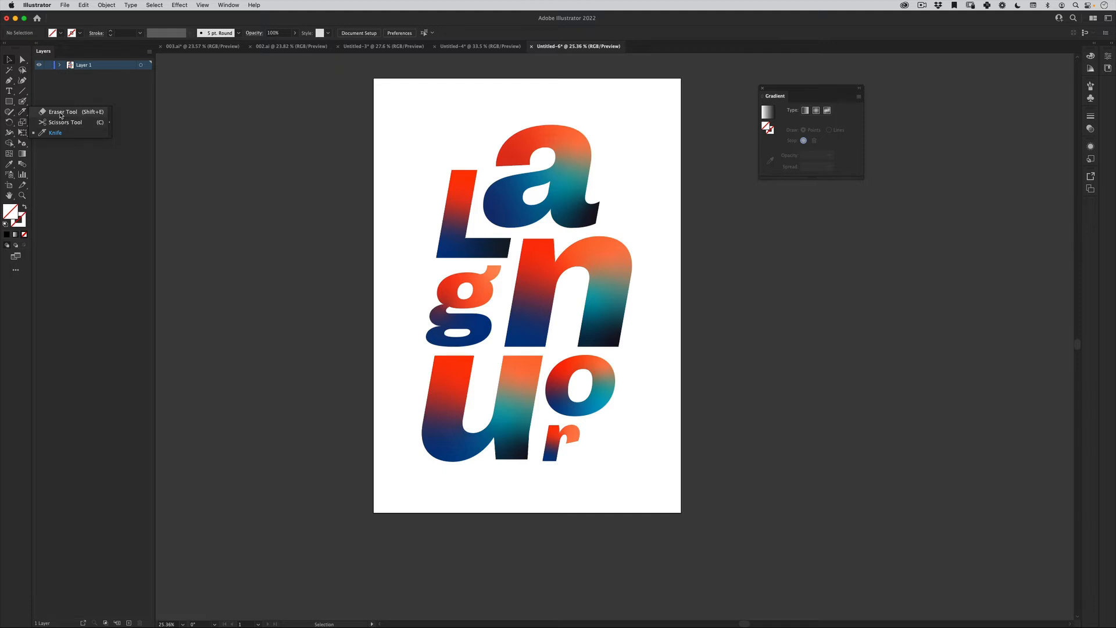
click(61, 113)
click(22, 114)
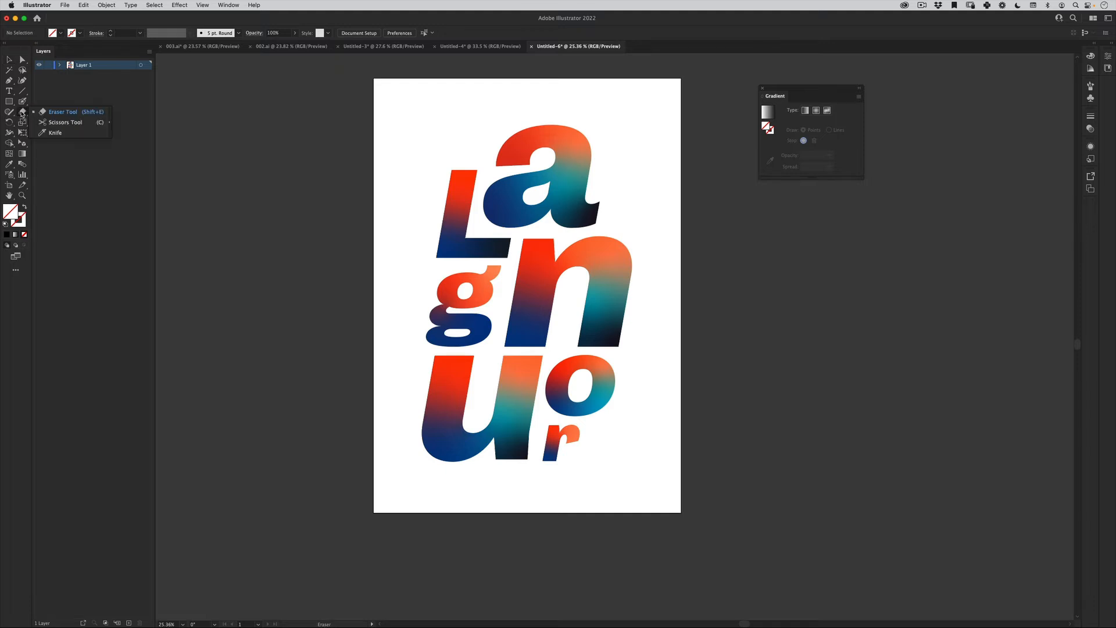
click(57, 133)
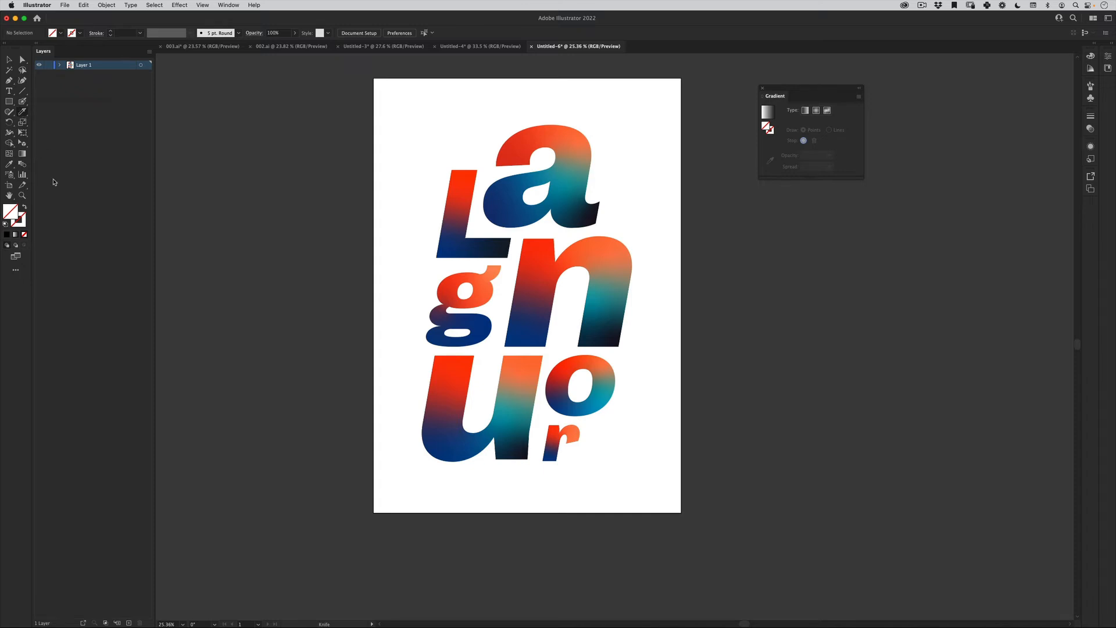
click(530, 193)
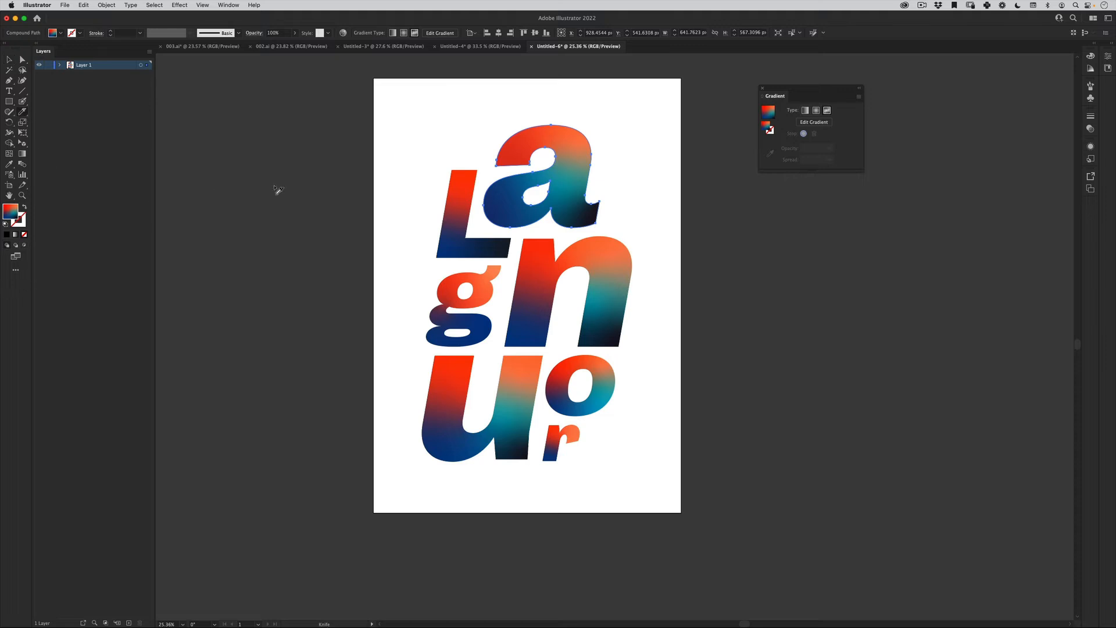
drag(550, 101, 737, 183)
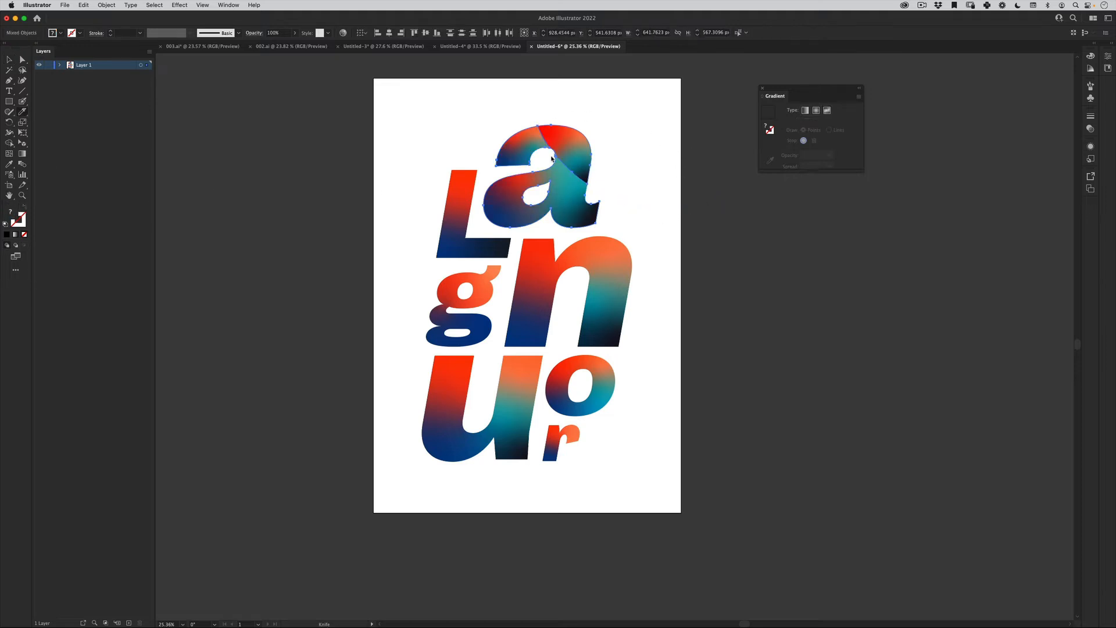
key(super+z)
mouse_move(539, 99)
mouse_down()
mouse_move(523, 145)
mouse_move(658, 200)
mouse_up()
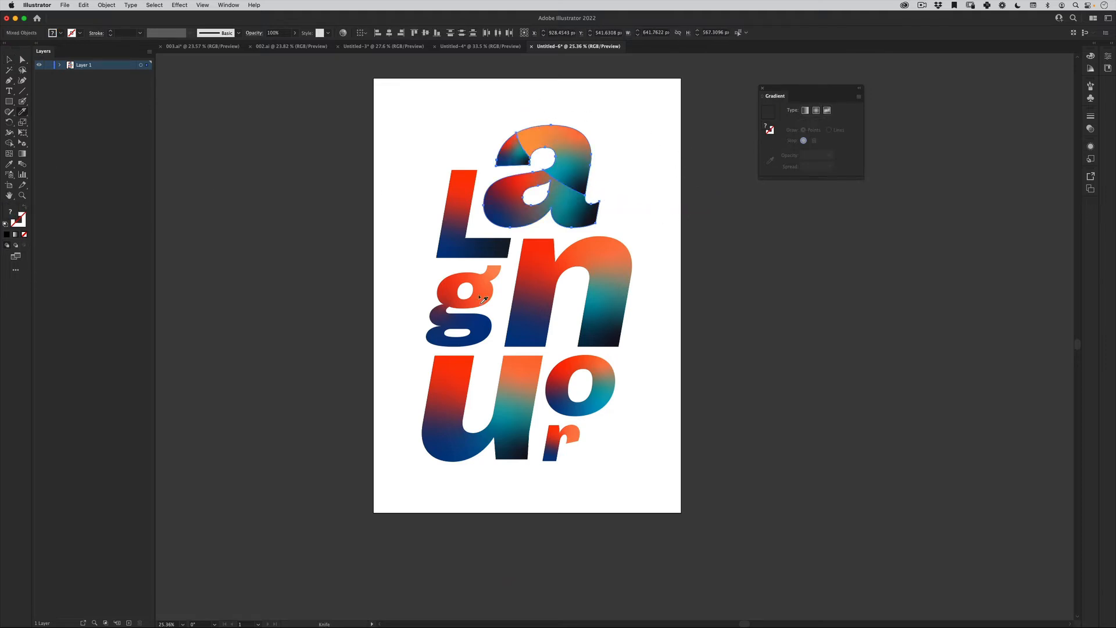
click(286, 218)
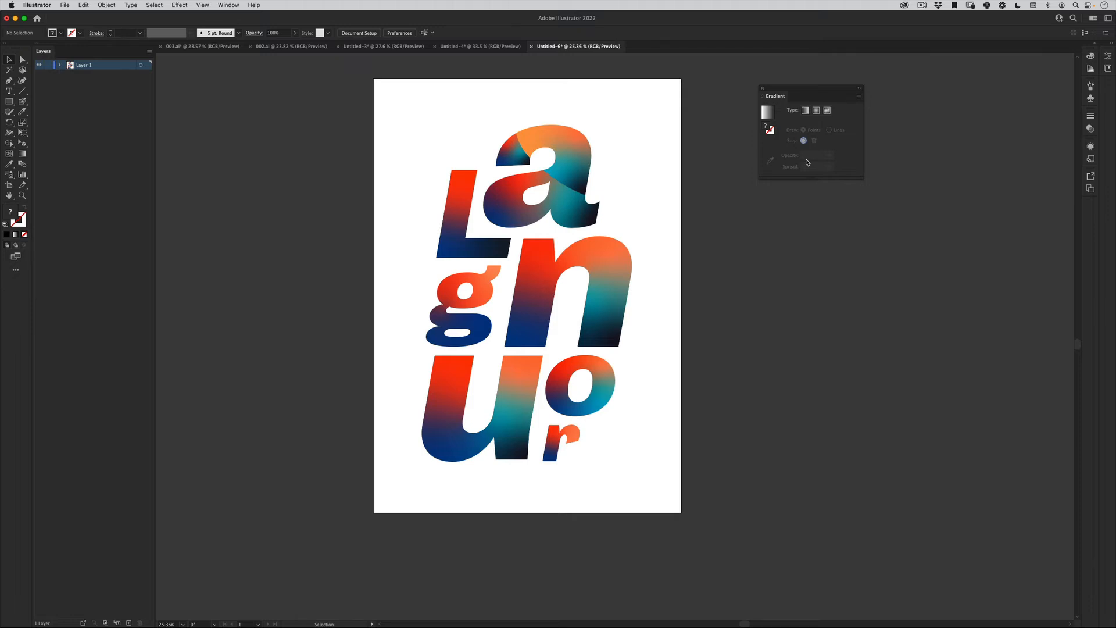
Slice the L with the Knife diagonally across its corner and in a curve through its foot.
click(440, 254)
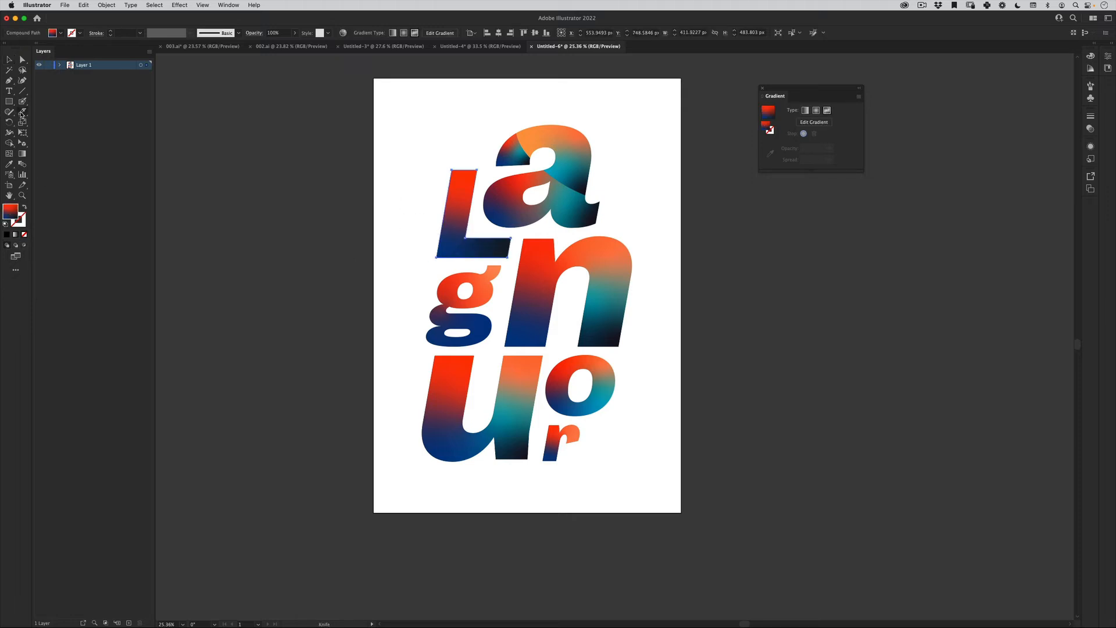
drag(482, 189, 369, 277)
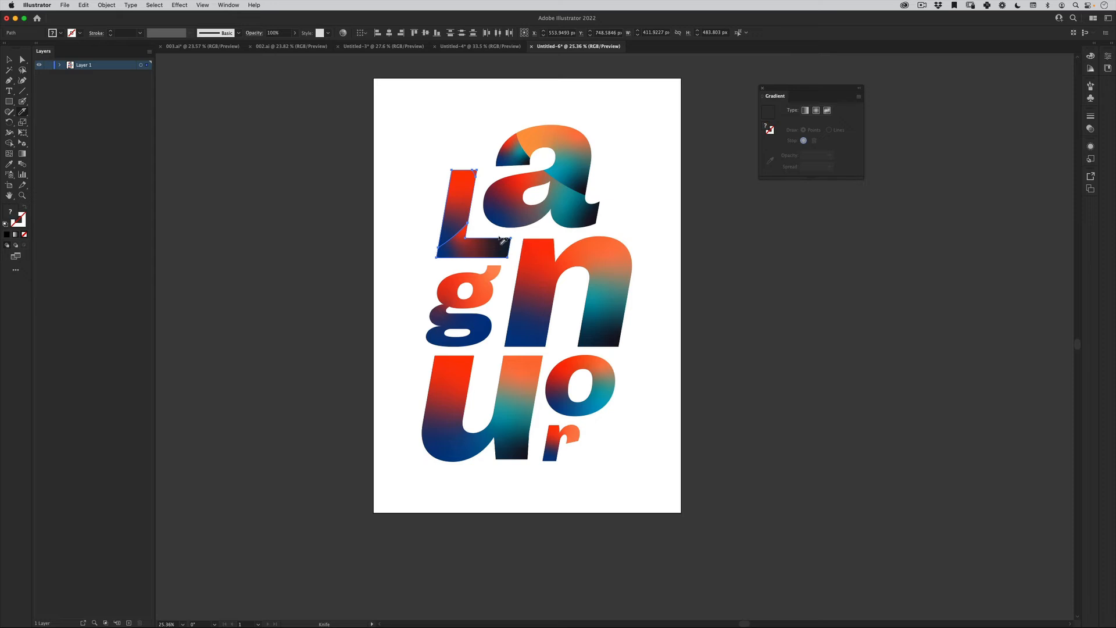
drag(498, 287, 504, 290)
key(v)
Slice the n with Knife curves across its left stem and through the right side of its arch.
drag(697, 287, 615, 337)
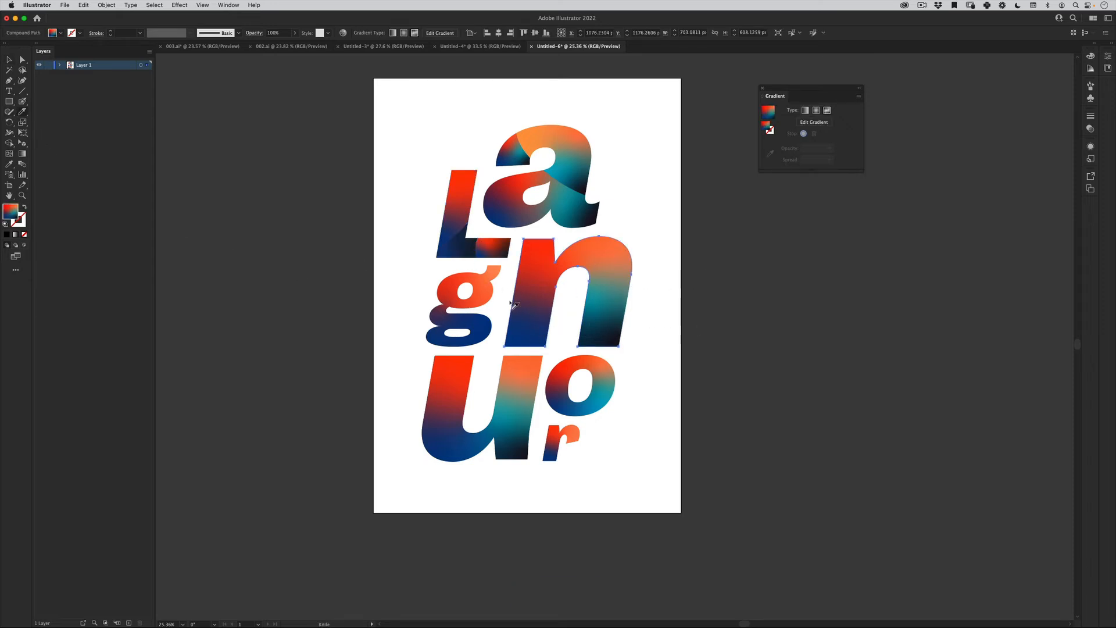
drag(502, 290, 588, 356)
drag(616, 217, 638, 335)
key(v)
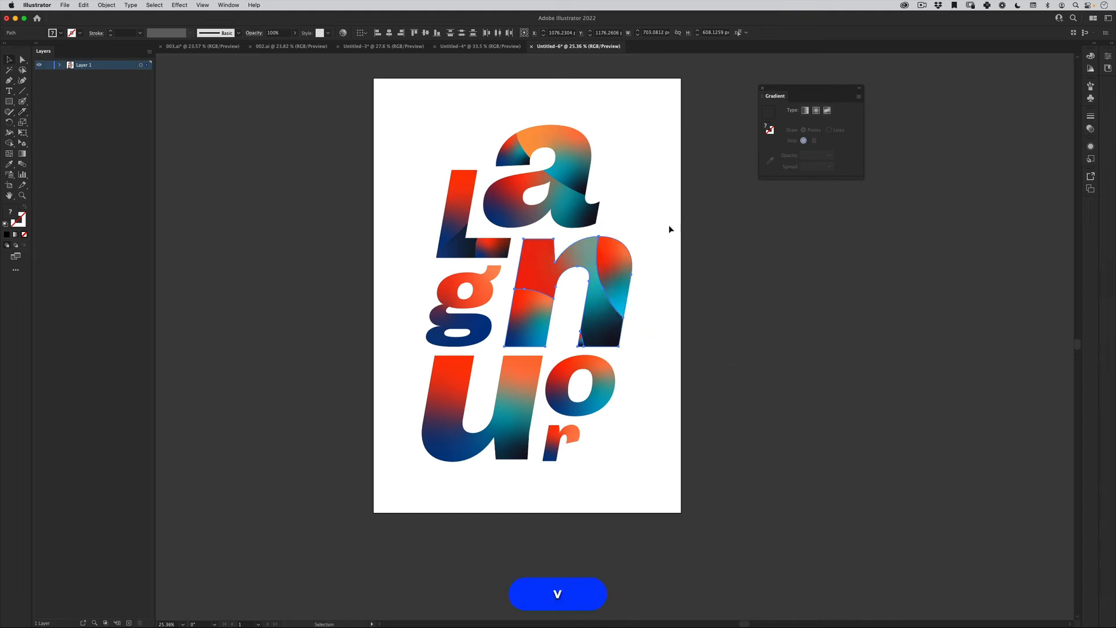
Slice the g with the Knife in a curve through its lower bowl, undoing the first diagonal cut.
click(460, 315)
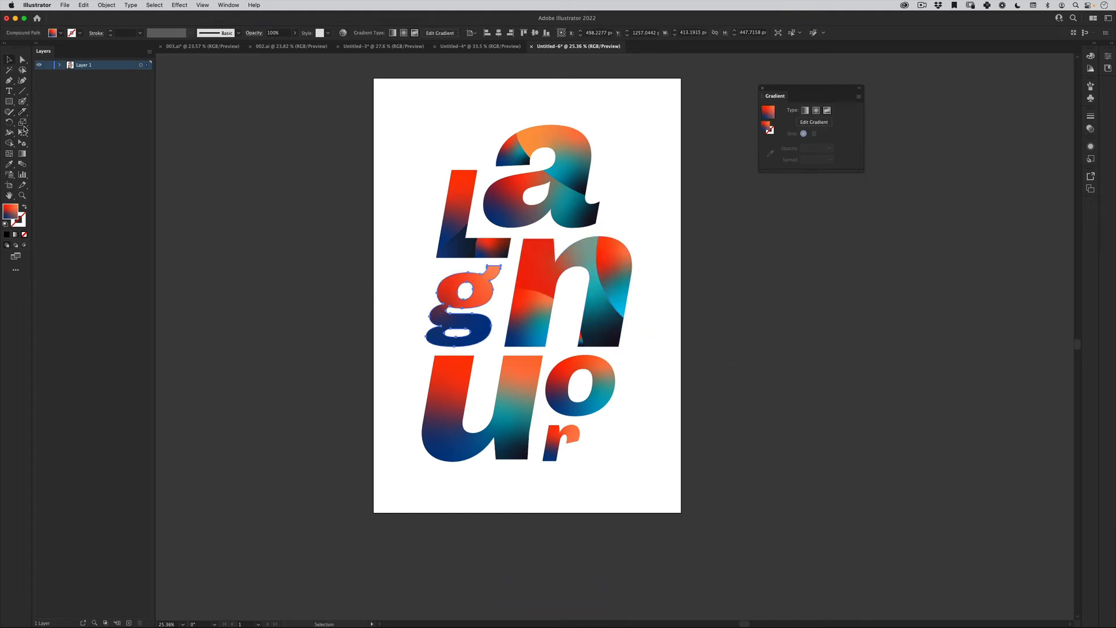
drag(428, 271, 499, 332)
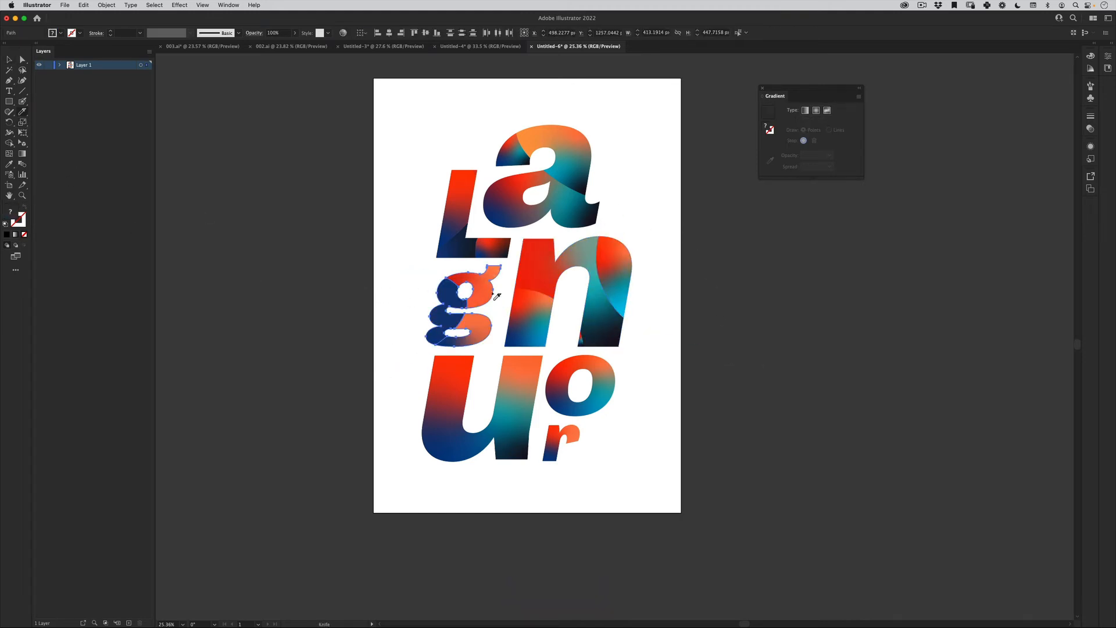
key(super+z)
drag(427, 267, 465, 352)
key(v)
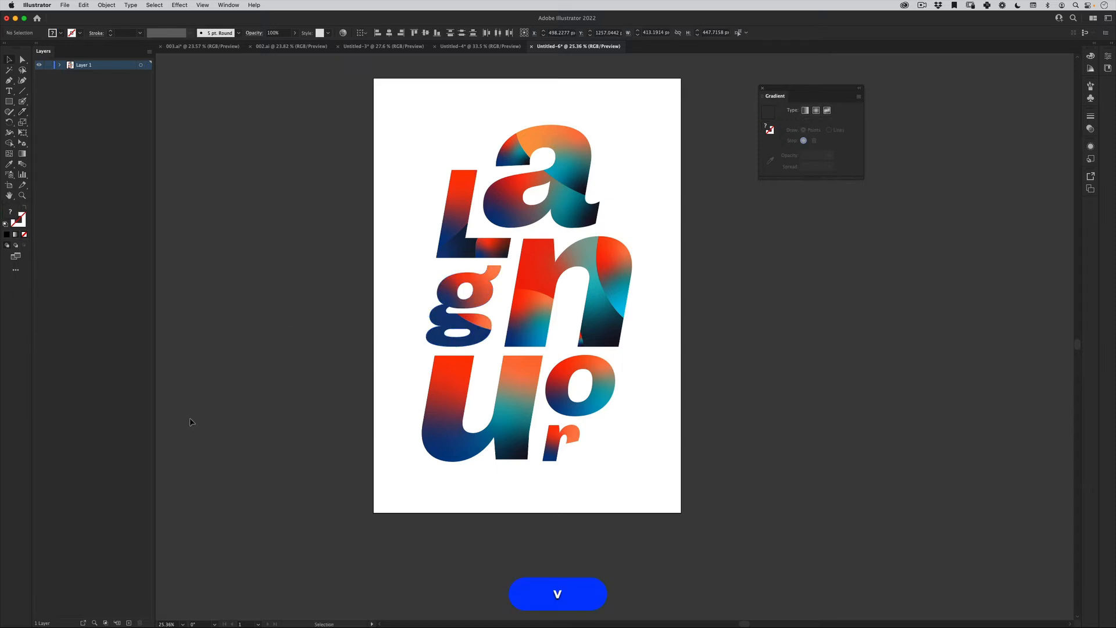
Slice the u with Knife curves through its upper-left stem, bottom bowl and right stem.
click(590, 414)
click(518, 418)
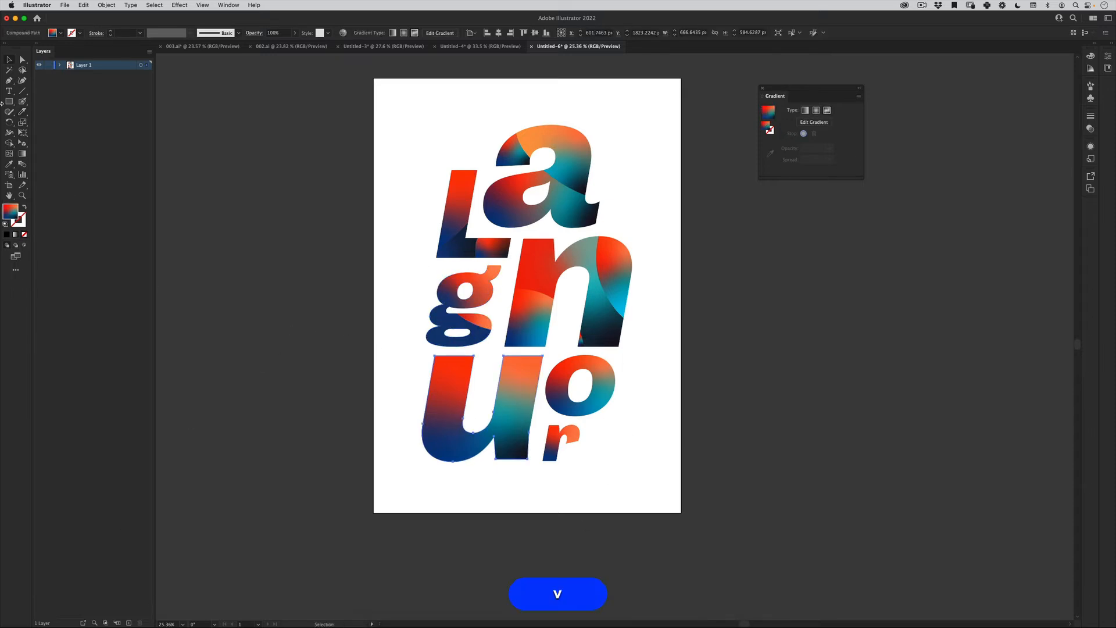
click(23, 112)
drag(394, 396, 550, 409)
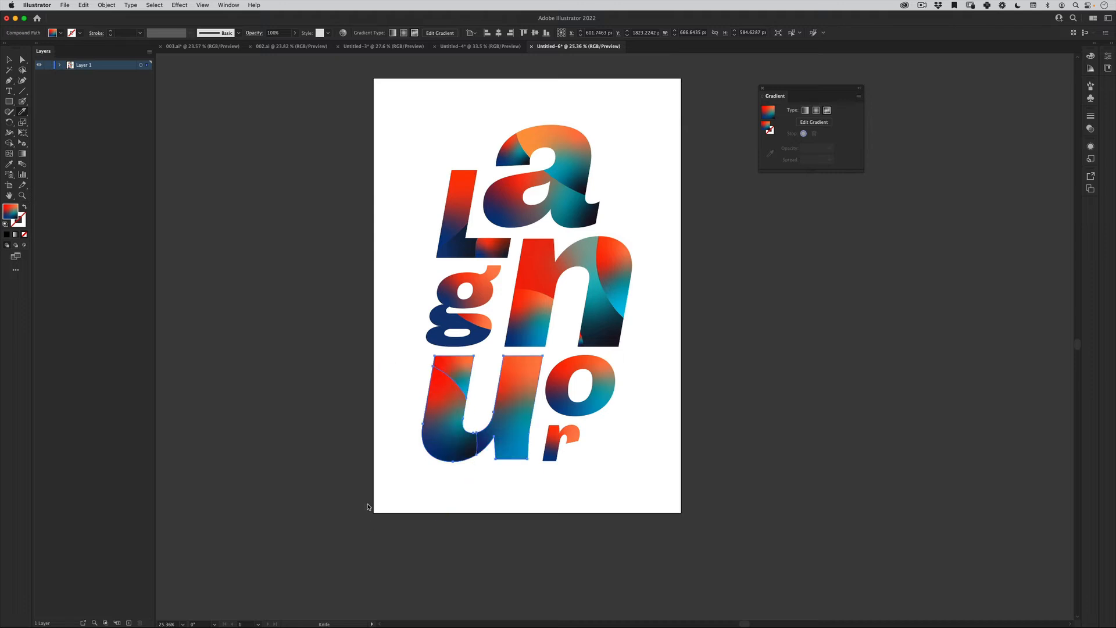
key(v)
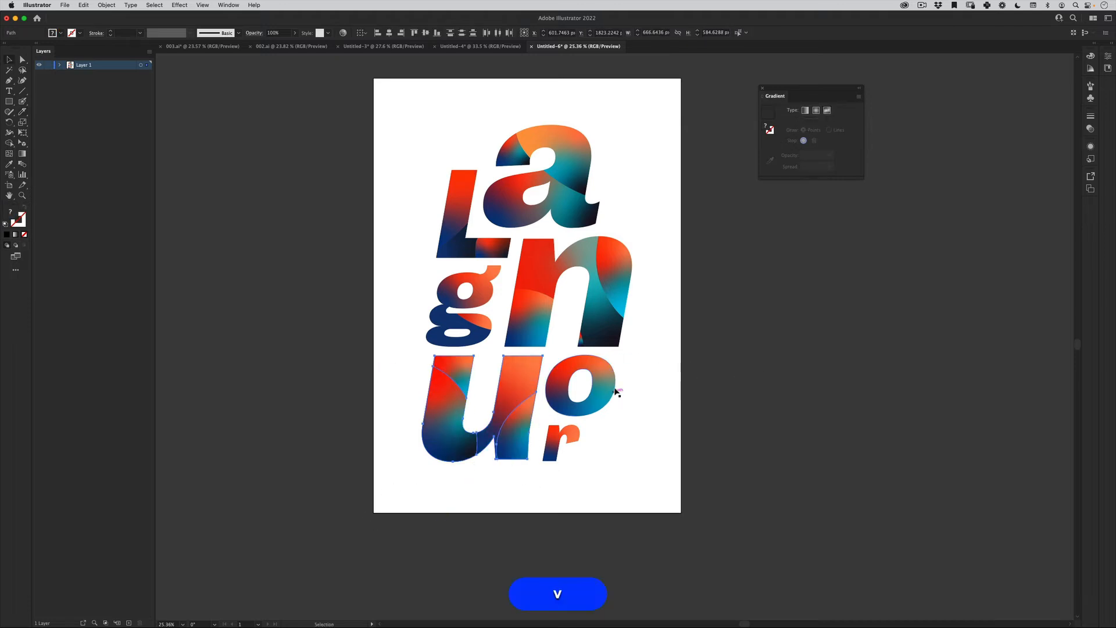
Slice the o with the Knife across its upper-left curve, right side and bottom, undoing the last two changes.
click(576, 398)
click(23, 113)
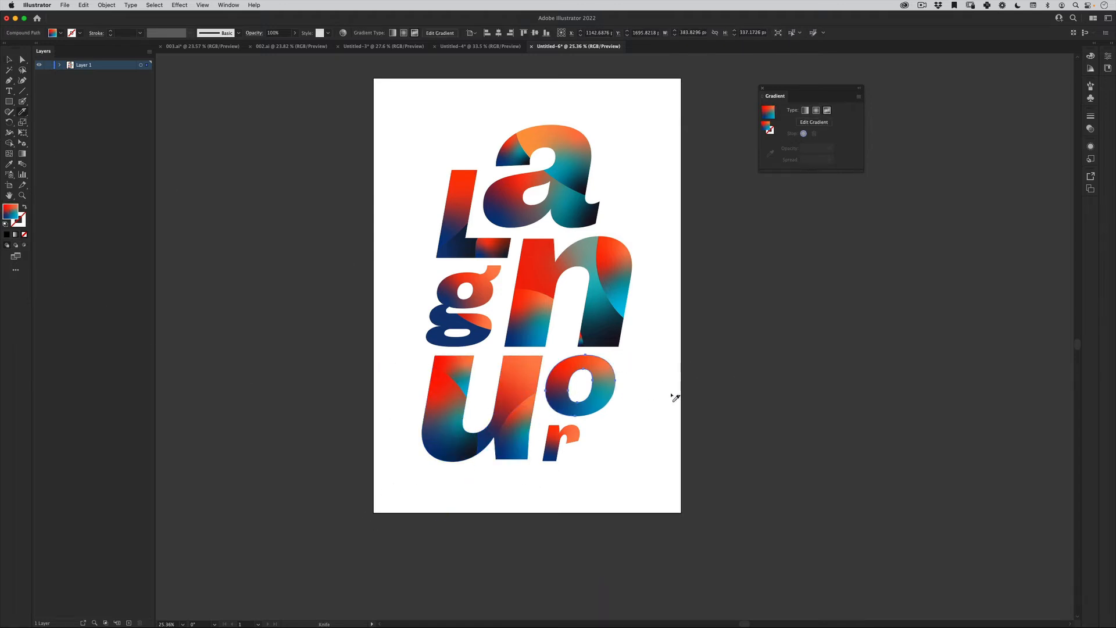
drag(589, 387, 625, 451)
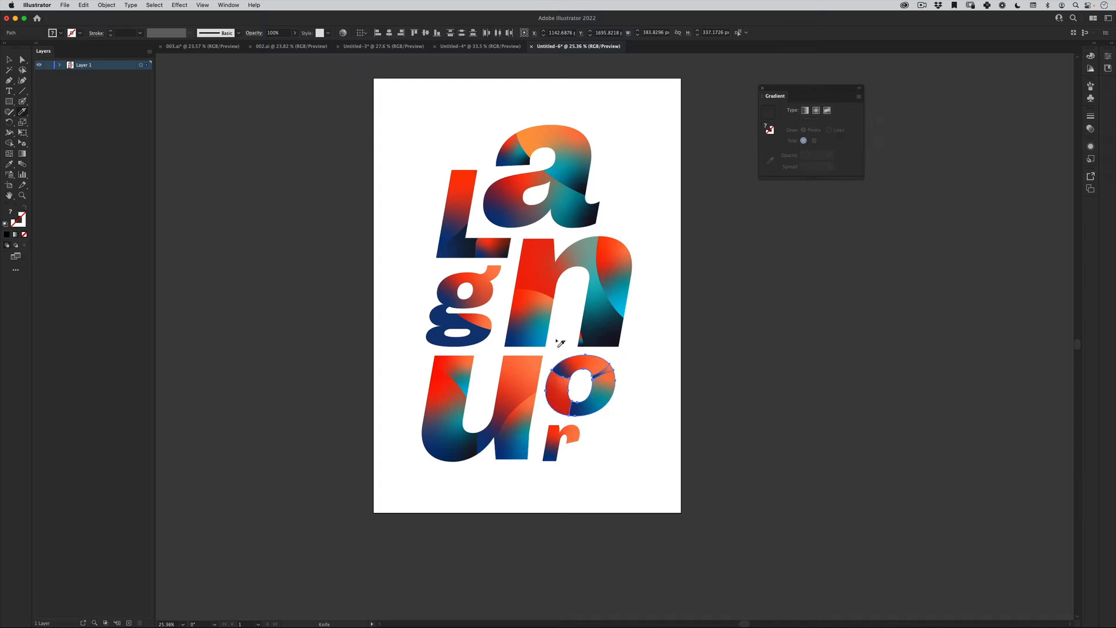
key(super+z)
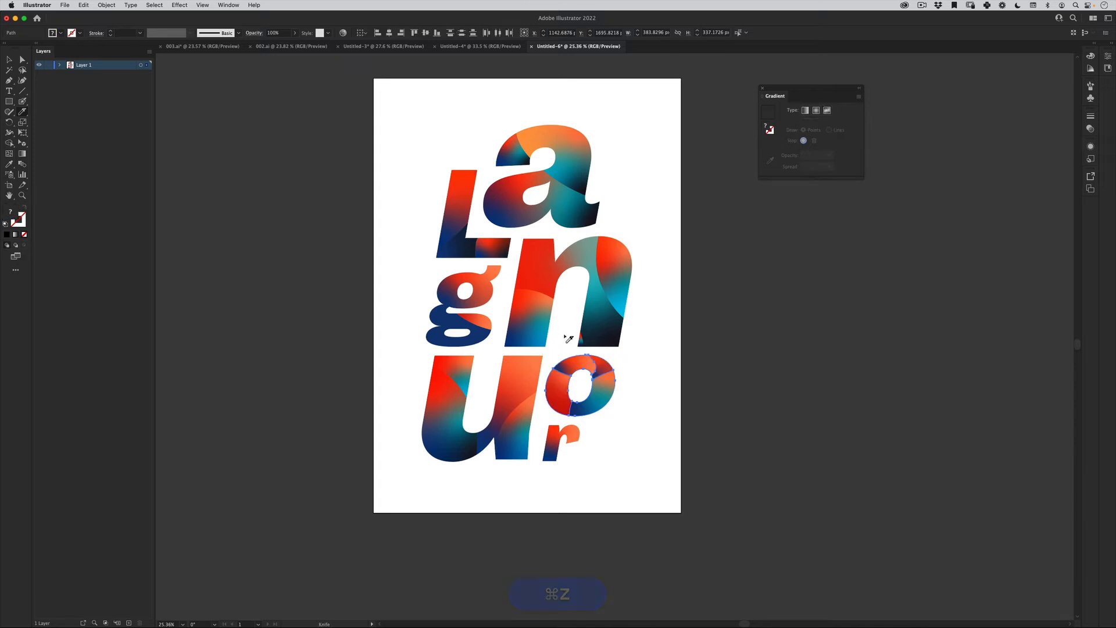
key(super+z)
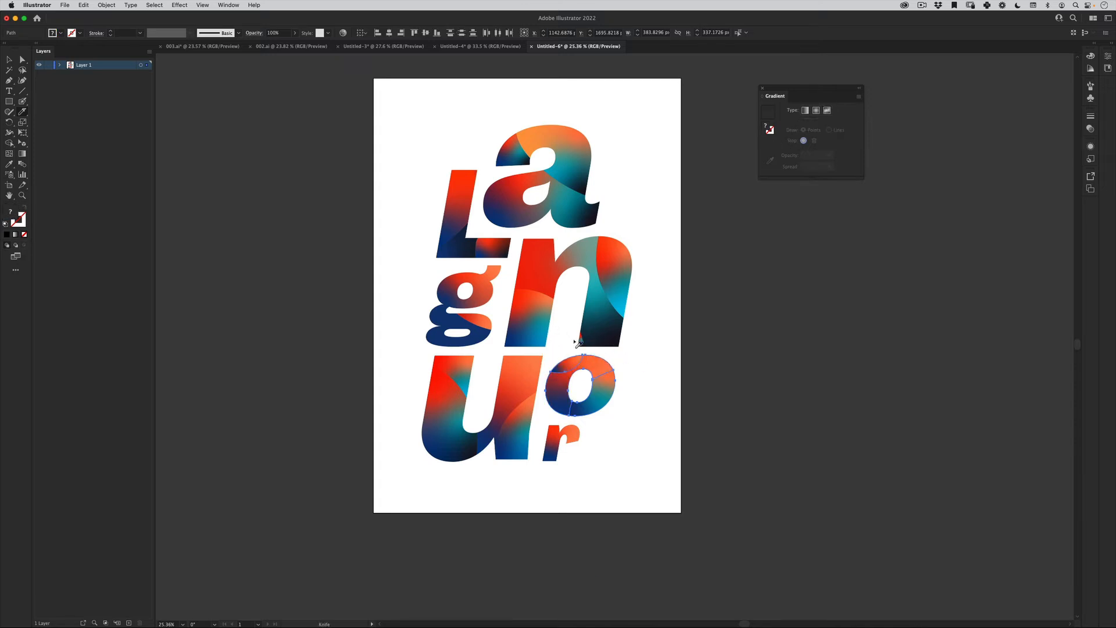
key(v)
click(708, 386)
Slice the small r with the Knife in a curve across its stem.
click(557, 449)
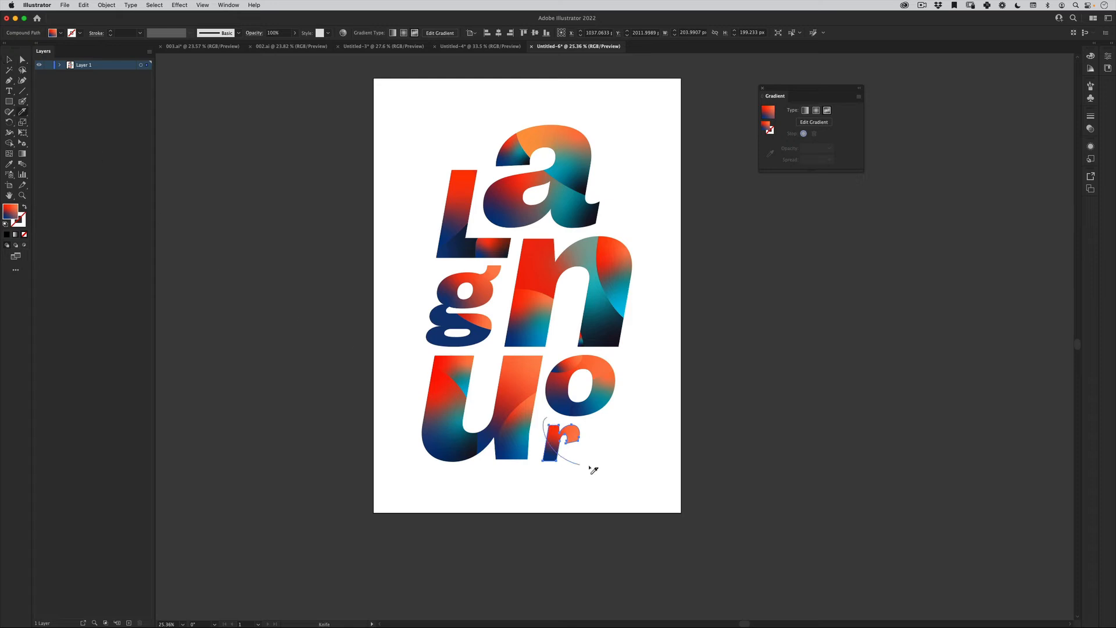
drag(593, 470, 585, 498)
key(v)
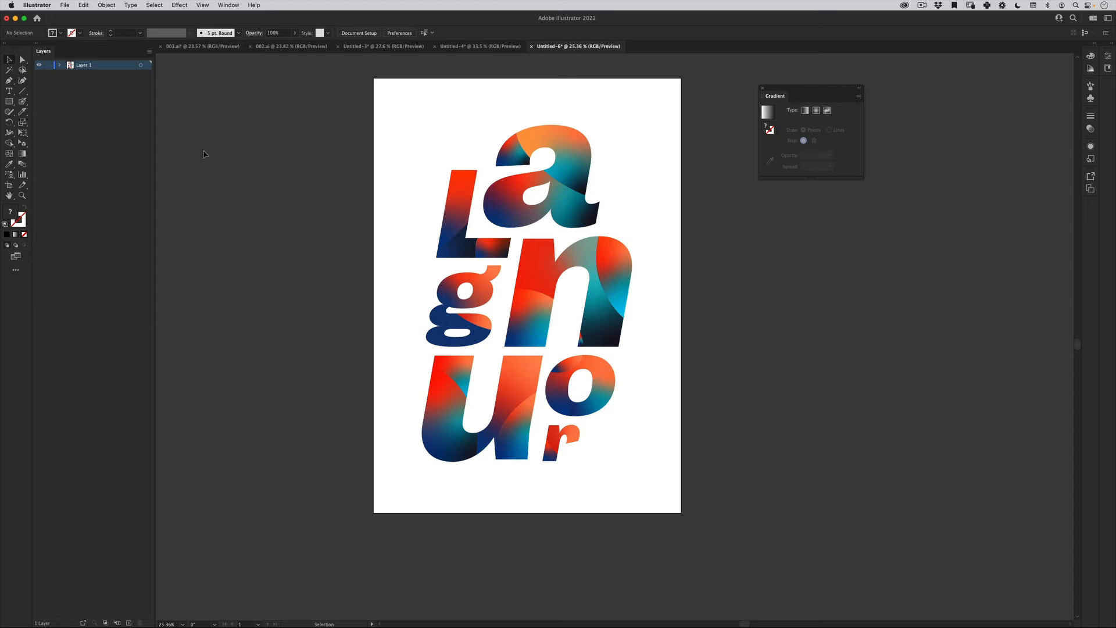
Draw a circle about 236 px wide beside the a's right stem and fill it with the L's gradient using the Eyedropper.
drag(7, 102, 55, 122)
drag(615, 173, 640, 163)
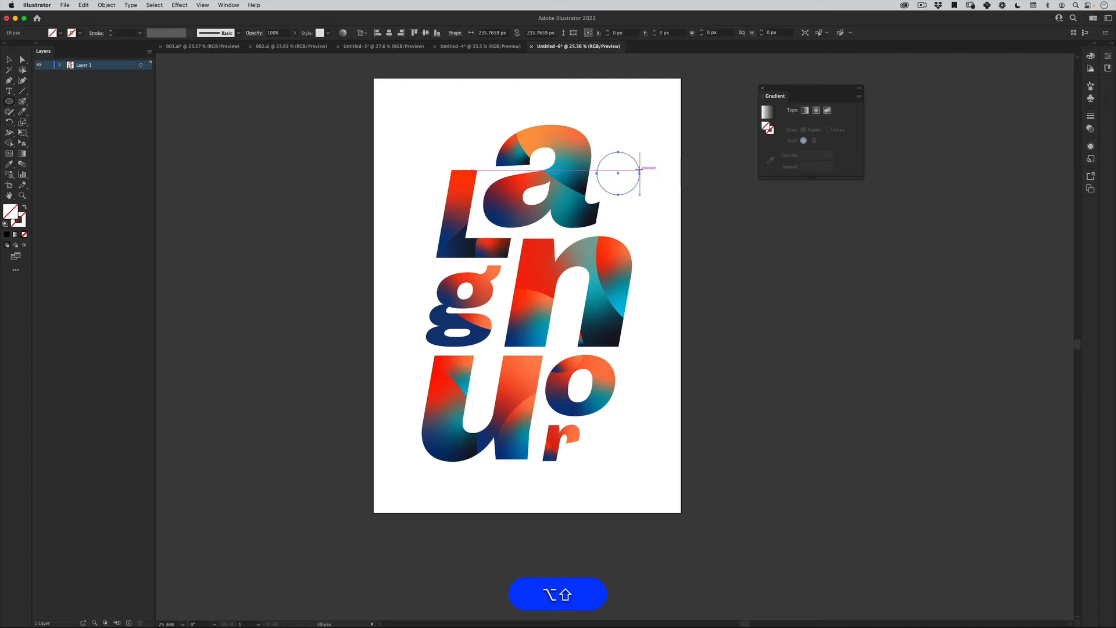
key(alt+shift+i)
click(452, 187)
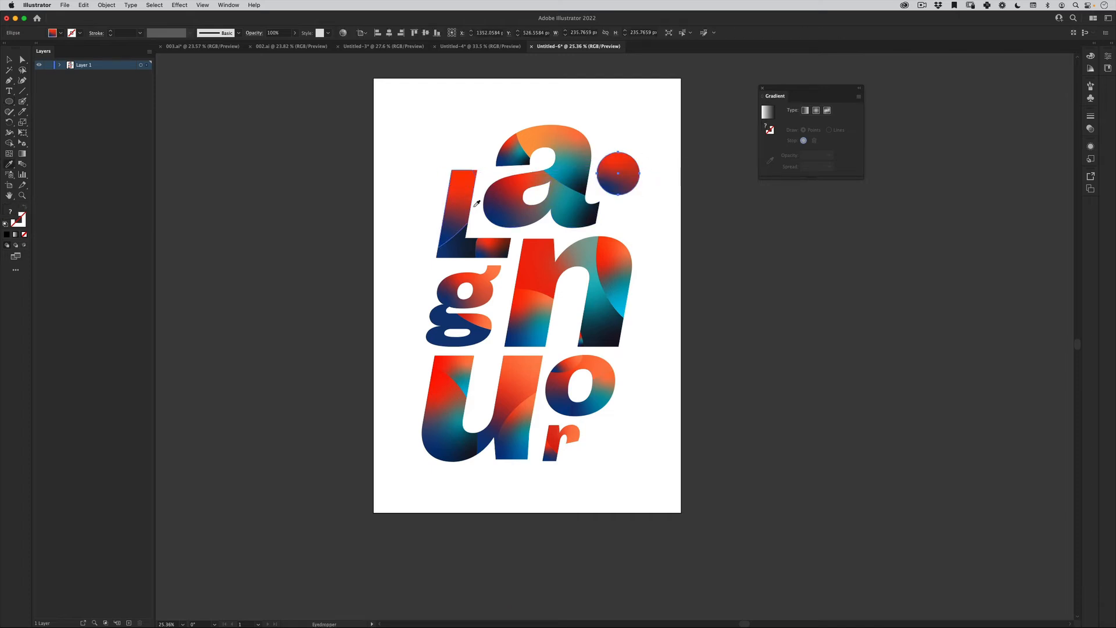
key(v)
click(316, 267)
Slice the circle with the Knife in an S-shaped curve and group its two pieces.
drag(627, 172, 655, 211)
key(v)
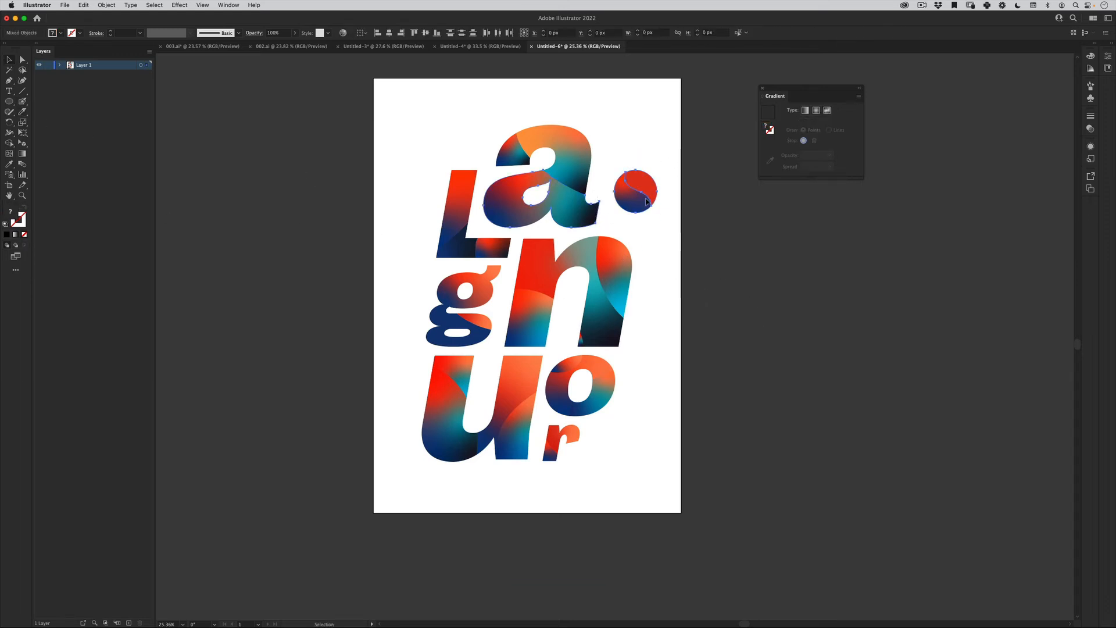
right_click(633, 174)
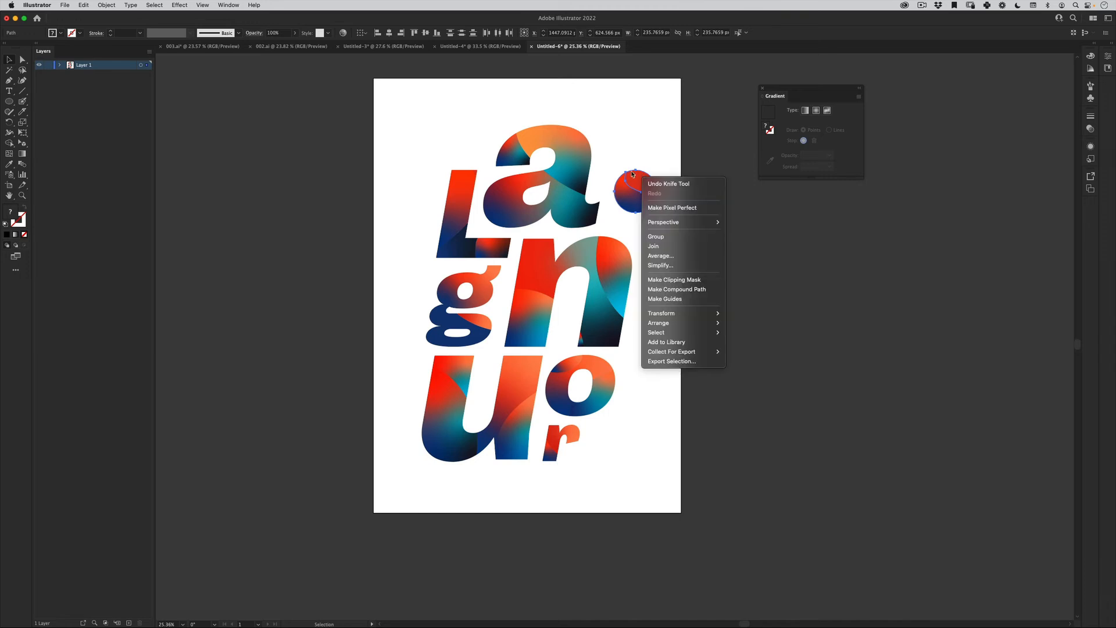
click(670, 239)
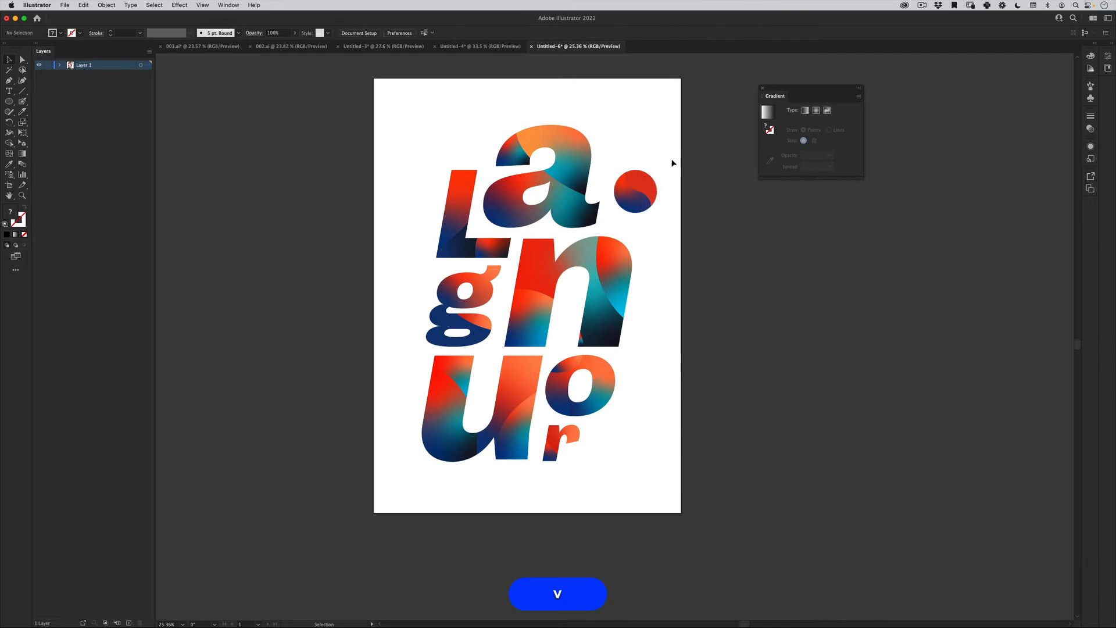
Move the circle group onto the a's right stem and scale it down to about 124 px with Free Transform.
drag(636, 204, 574, 174)
key(z)
drag(568, 161, 745, 116)
key(e)
drag(648, 83, 608, 124)
drag(586, 175, 610, 224)
key(z)
drag(671, 201, 536, 245)
key(v)
click(742, 126)
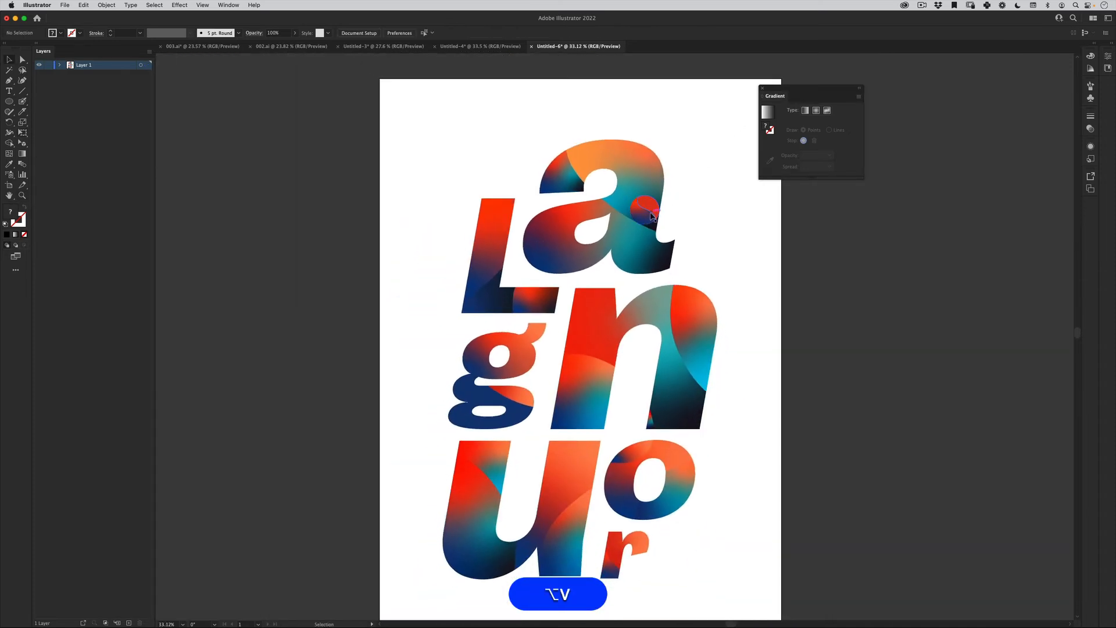
Duplicate the circle onto the a's upper-left terminal and scale the copy down to about 66 px.
drag(652, 217, 715, 118)
key(z)
key(e)
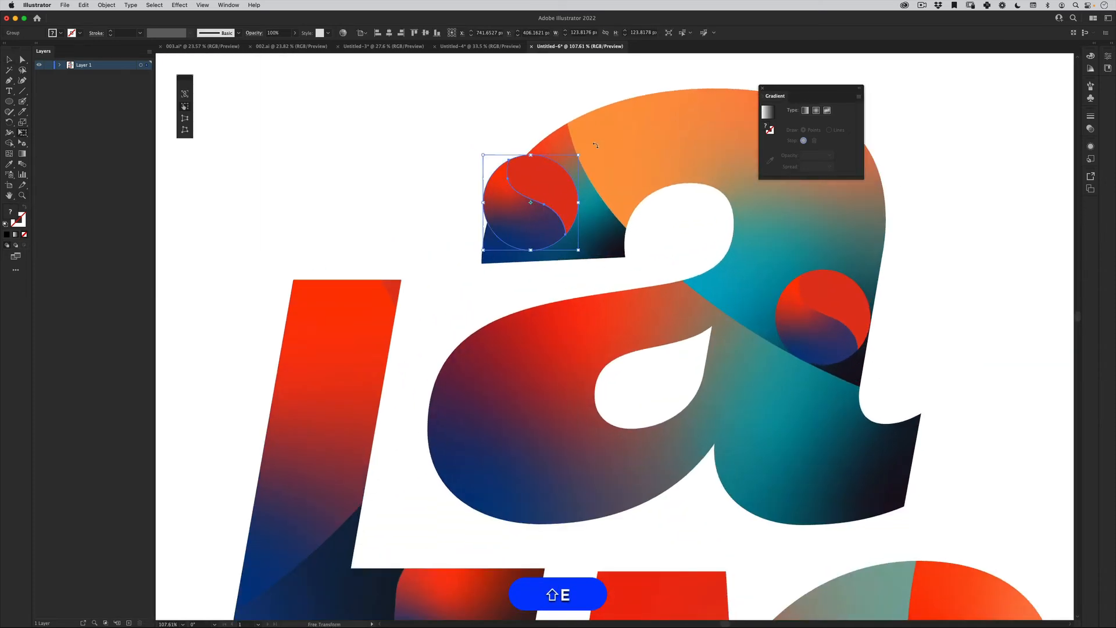
drag(579, 156, 519, 248)
key(super+0)
key(space)
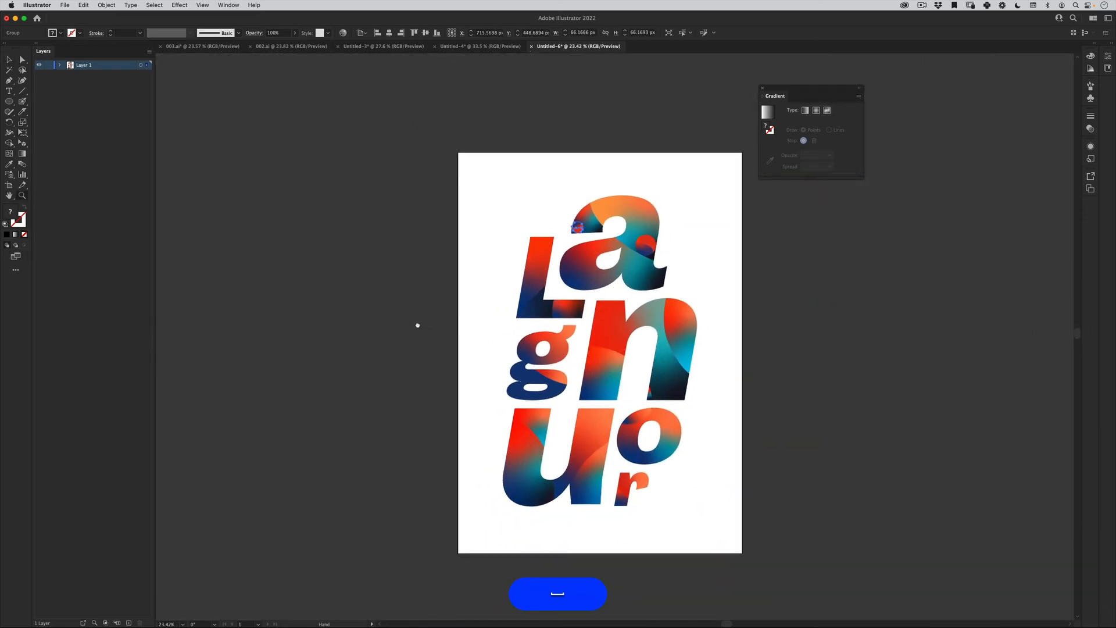
drag(417, 325, 319, 296)
key(v)
click(318, 297)
scroll(679, 176, left, 3)
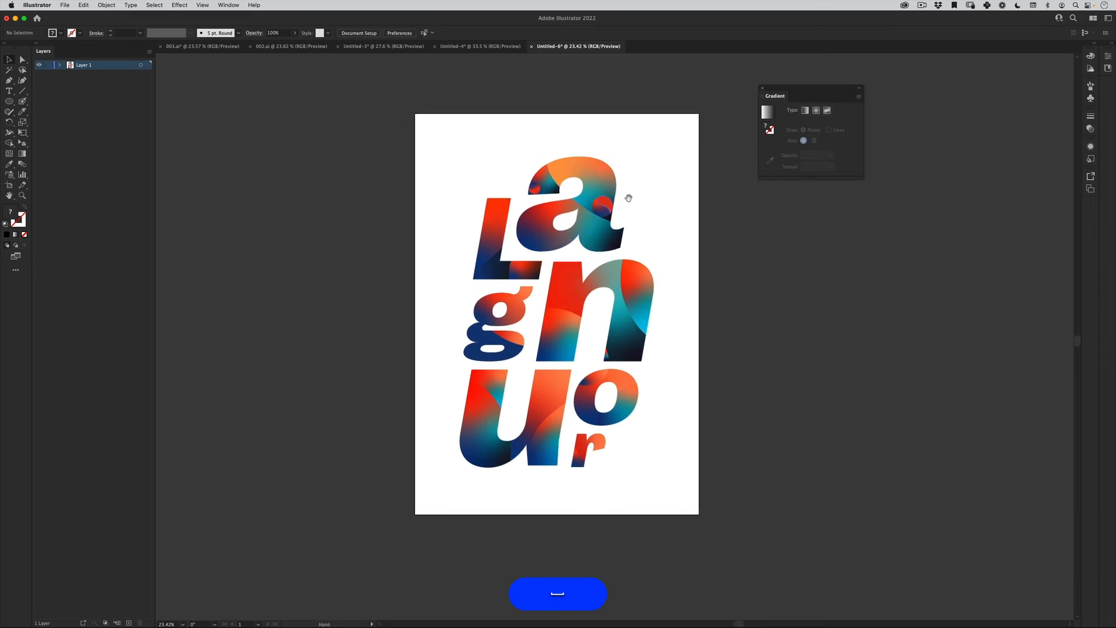
Move the small circle from the a's upper-left terminal onto the L's stem and enlarge it to about 255 px.
drag(539, 194, 482, 224)
key(e)
key(v)
drag(495, 264, 489, 249)
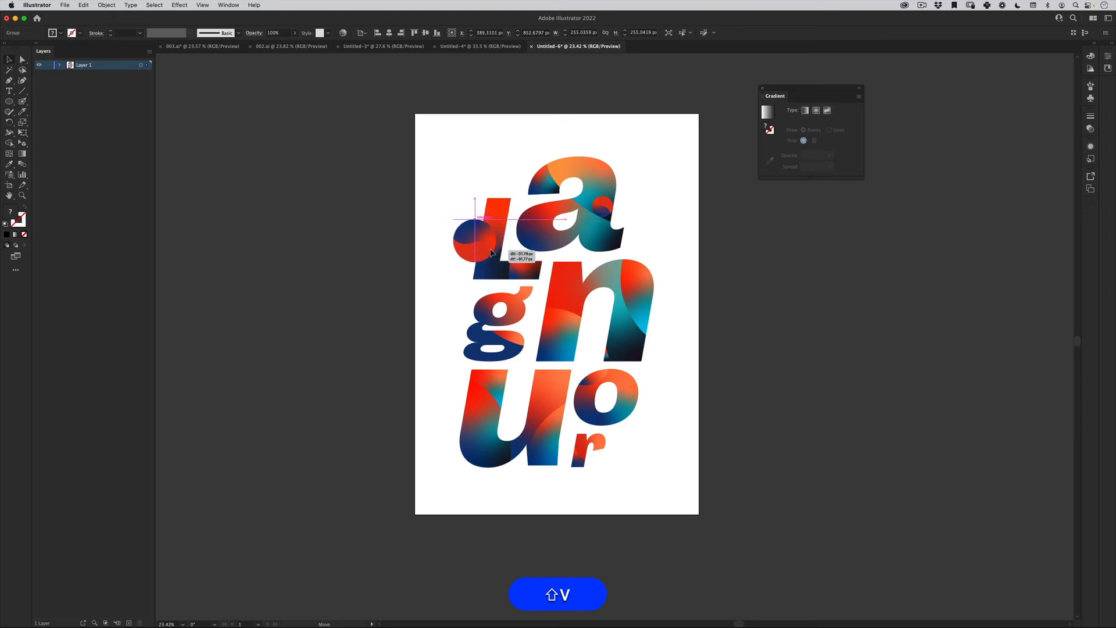
click(282, 364)
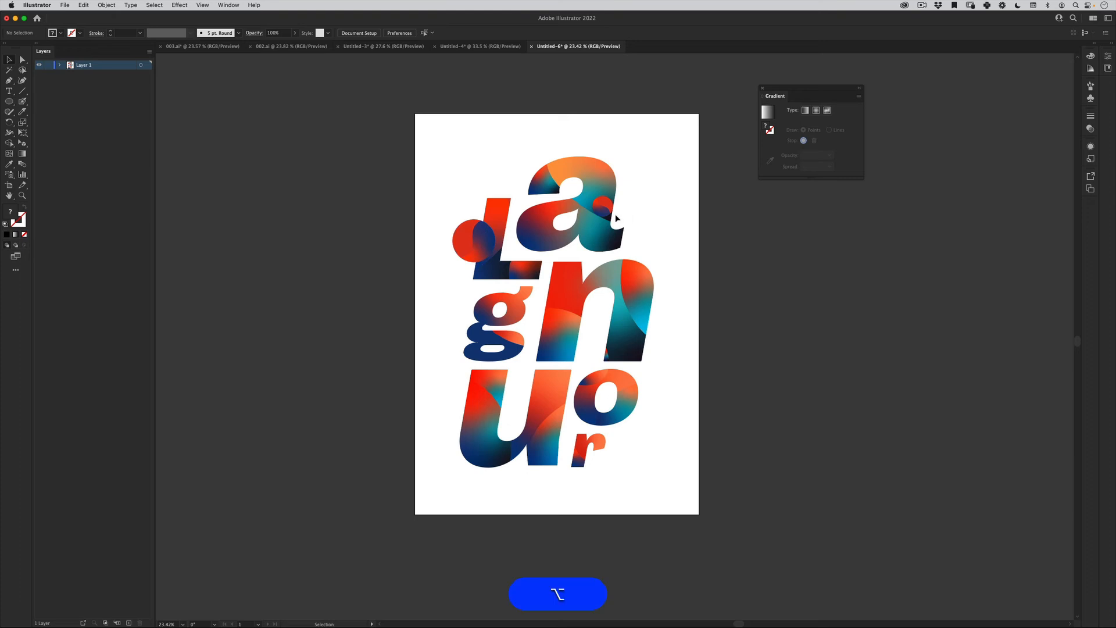
Duplicate the circle on the a's right stem onto the a's upper-left terminal and scale the copy down.
drag(597, 207, 536, 191)
click(344, 168)
key(v)
Duplicate the L's circle onto the n's right foot and the u's lower-left curve, scaled down to about 185 px.
drag(470, 245, 482, 448)
key(e)
key(v)
click(716, 330)
key(v)
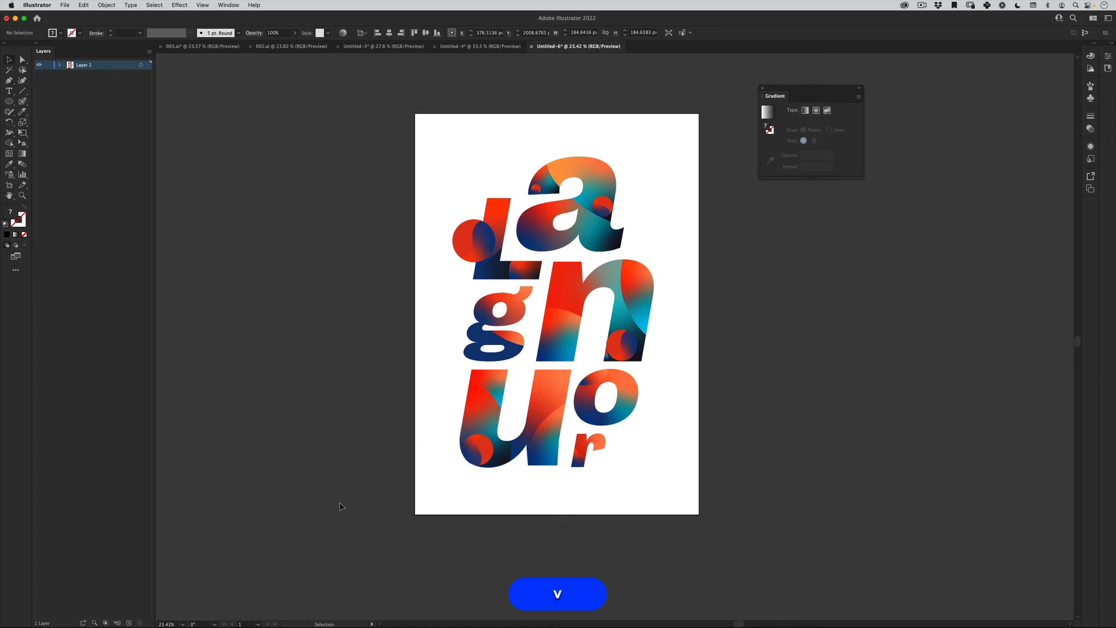
Rotate the L's large circle with Free Transform so its blue half faces up.
click(472, 249)
key(e)
drag(506, 260, 495, 177)
key(v)
click(273, 422)
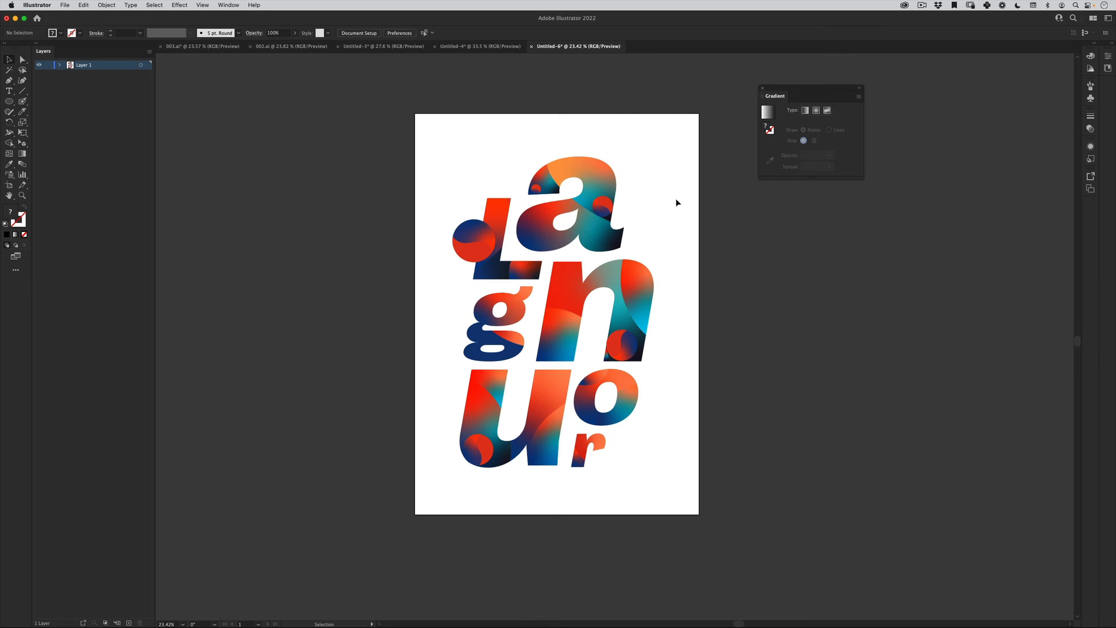
Duplicate the u's lower-left circle onto the o's lower-right curve and scale the copy down to about 128 px.
drag(480, 449, 635, 409)
key(alt+e)
key(v)
click(692, 411)
Rotate the o's circle with Free Transform and shrink it further to fit the letter's lower-right stroke.
key(z)
drag(624, 396, 813, 350)
key(alt+e)
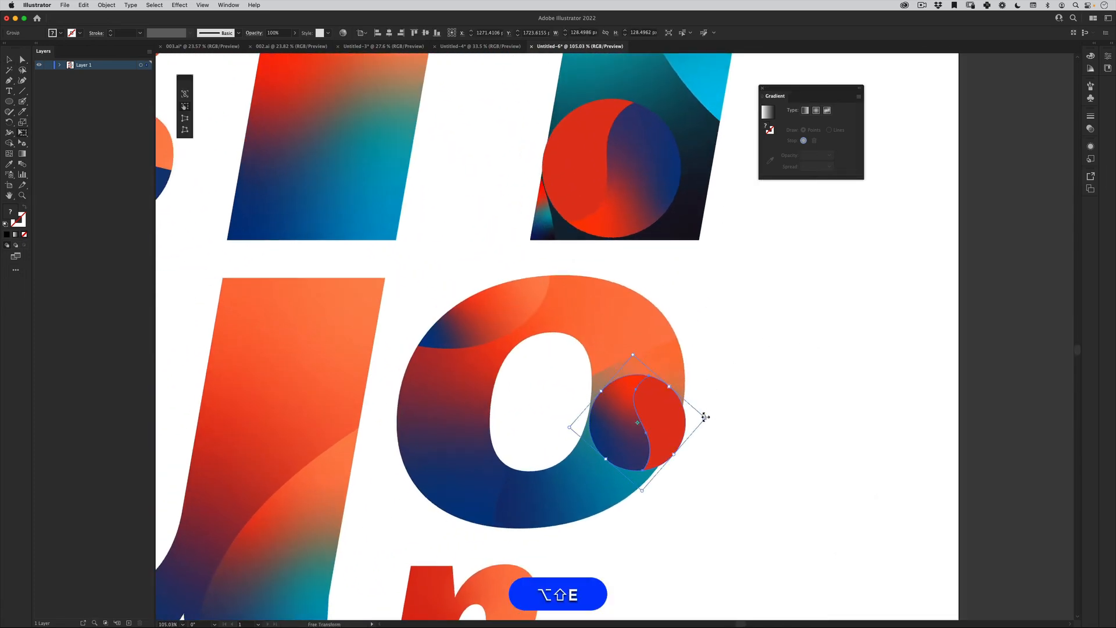
drag(705, 418, 617, 477)
key(v)
key(z)
drag(641, 434, 429, 493)
key(v)
click(435, 503)
Duplicate the u's lower-left circle onto the middle of the u's right stem.
key(space)
drag(504, 485, 461, 452)
key(z)
drag(577, 415, 642, 387)
key(v)
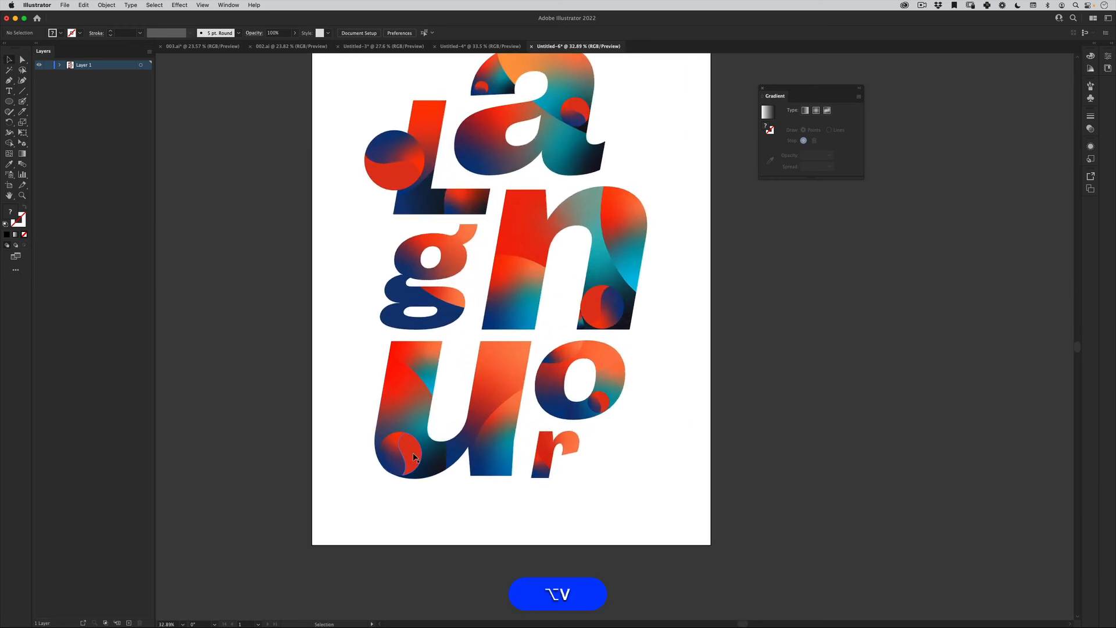
alt+drag(413, 456, 581, 369)
key(alt+v)
click(514, 537)
Bring the orange upper piece of the u's right stem to the front so it overlaps the new circle.
key(z)
key(v)
click(529, 335)
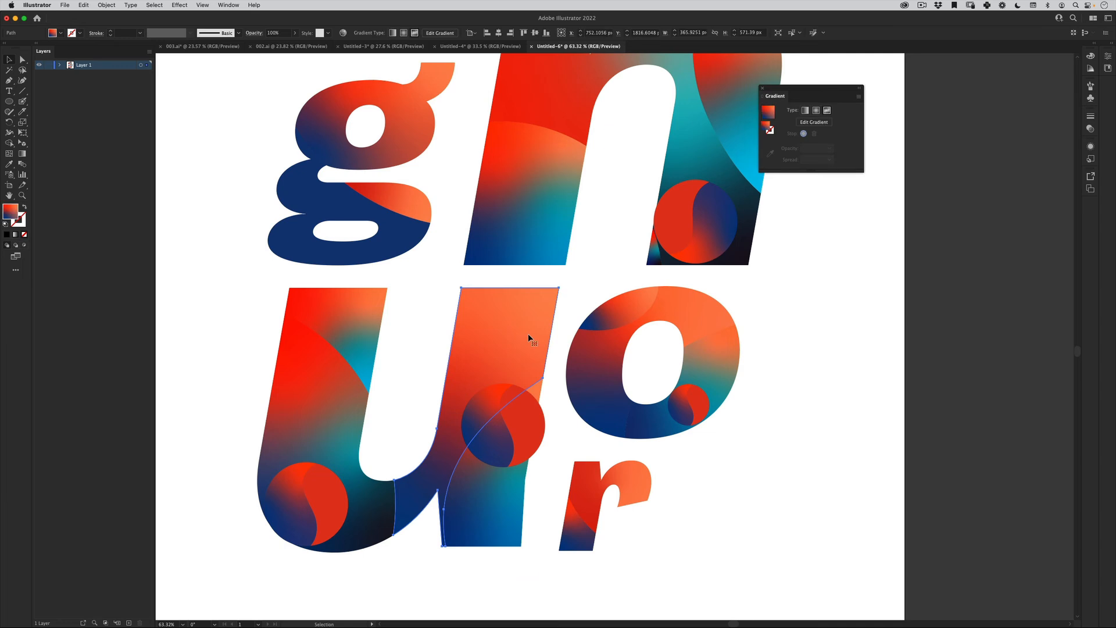
click(562, 427)
click(512, 336)
right_click(510, 325)
mouse_move(571, 490)
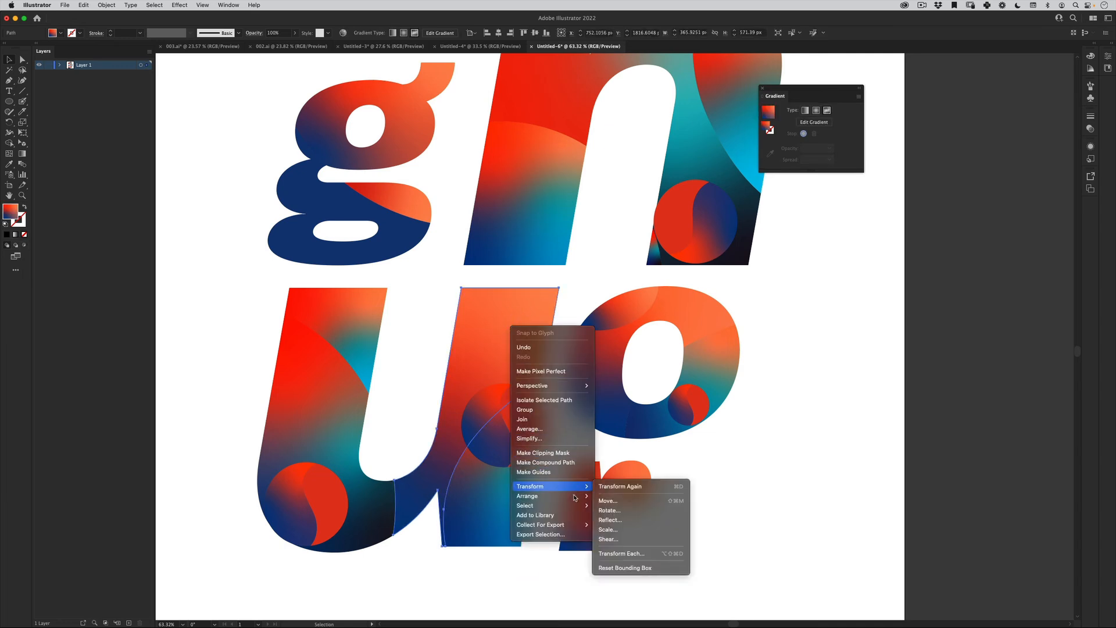
click(631, 497)
click(446, 571)
key(v)
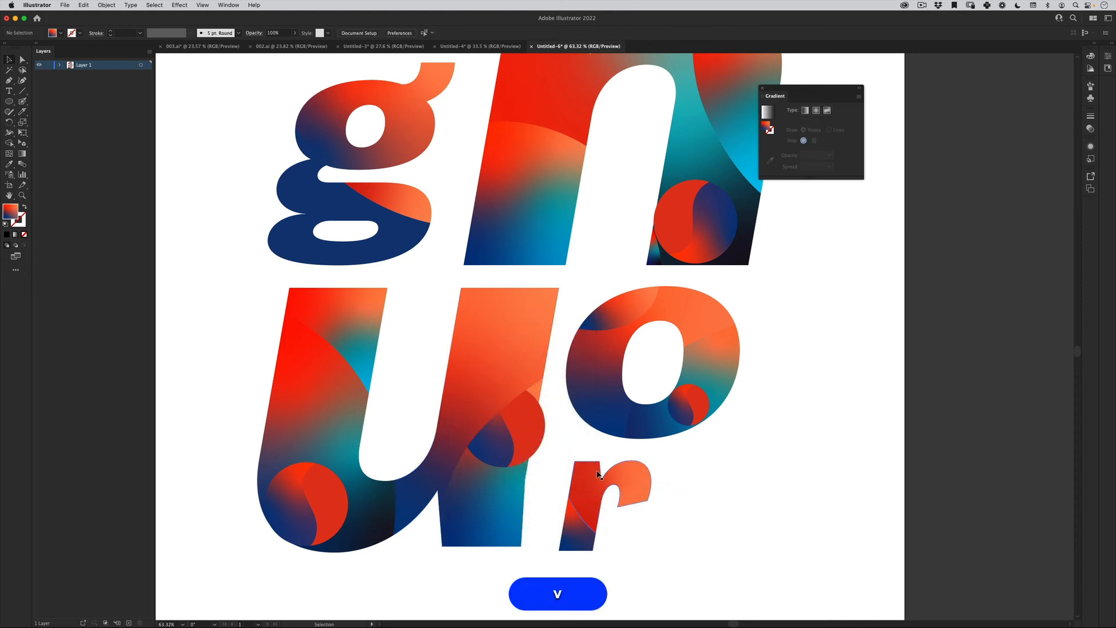
Rotate the circle on the u's right stem with Free Transform and shift it slightly down and inward.
scroll(599, 474, down, 5)
scroll(539, 425, up, 3)
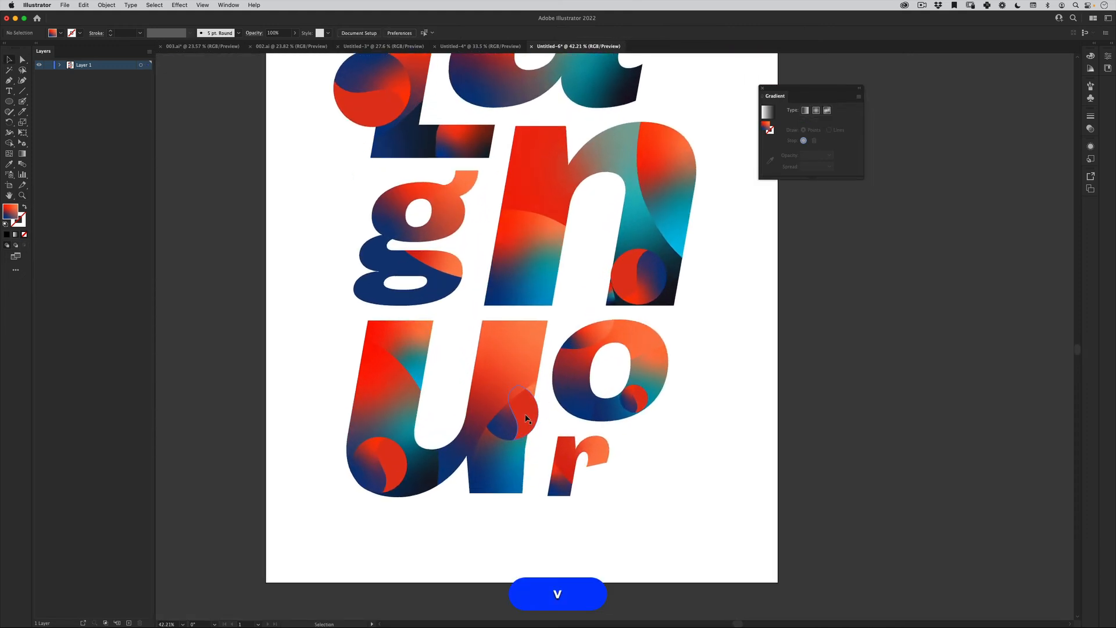
click(525, 419)
key(e)
drag(554, 428, 512, 431)
key(v)
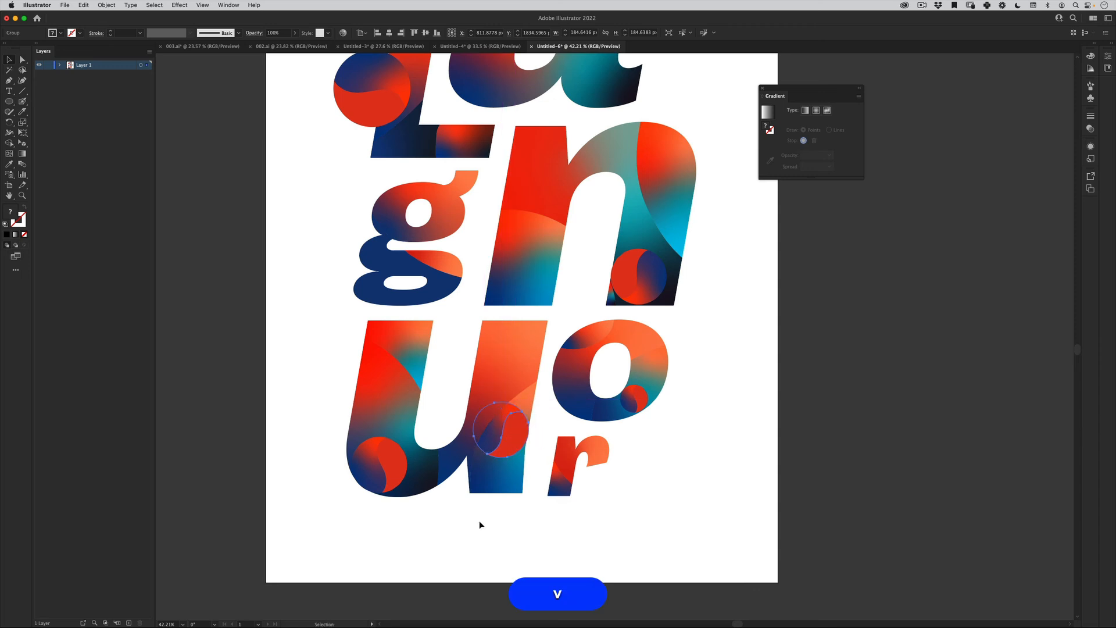
click(508, 527)
Draw a 1700 × 2400 px rectangle covering the whole artboard.
key(z)
drag(568, 355, 468, 405)
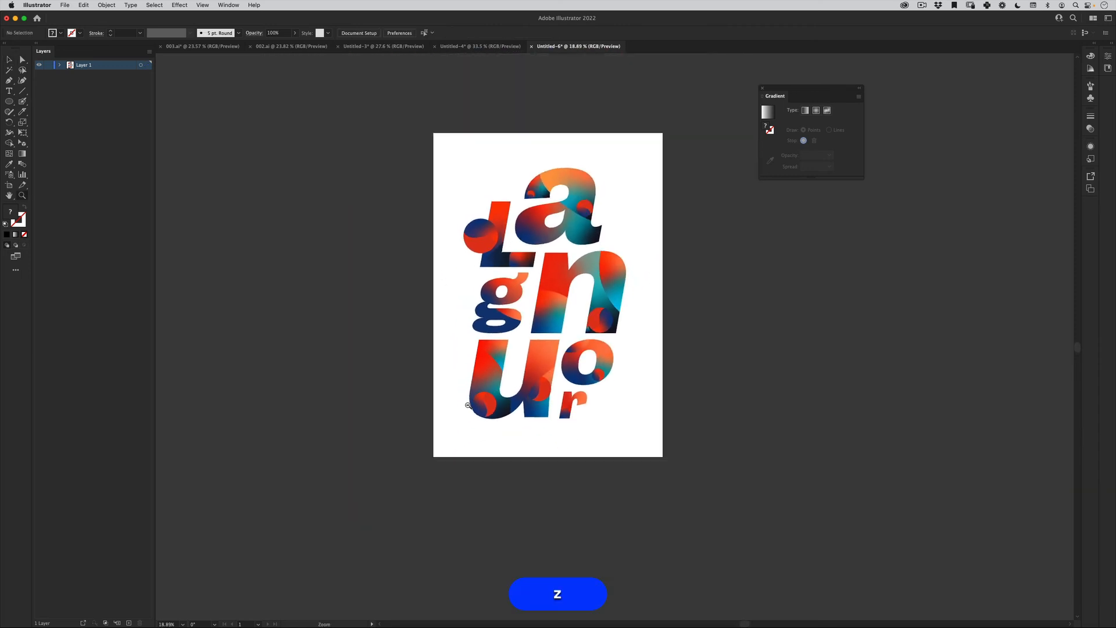
drag(543, 350, 525, 373)
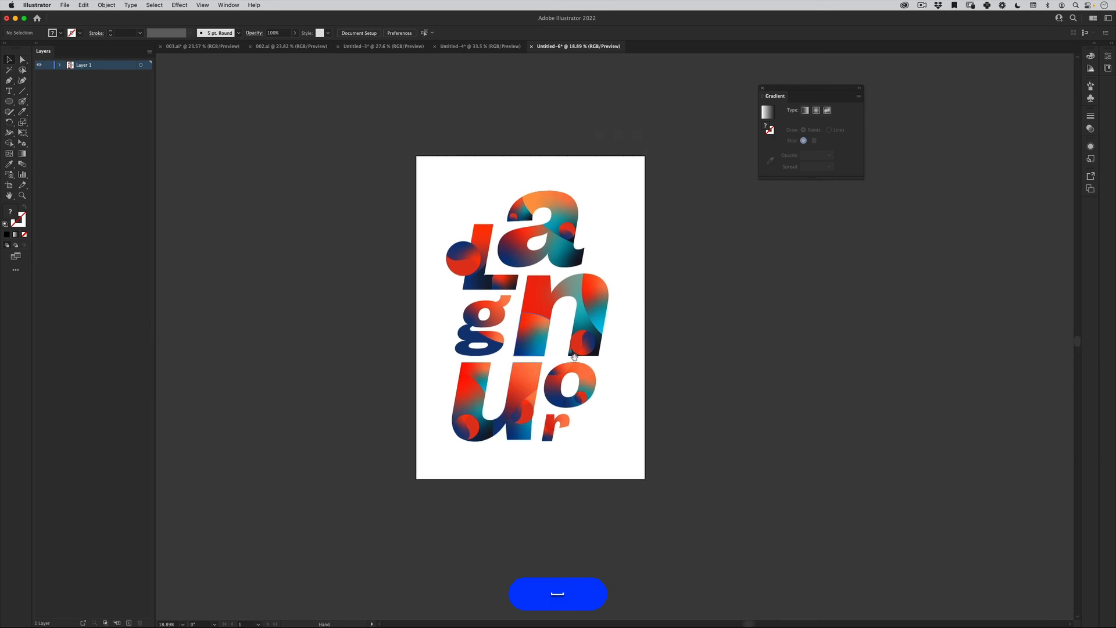
key(v)
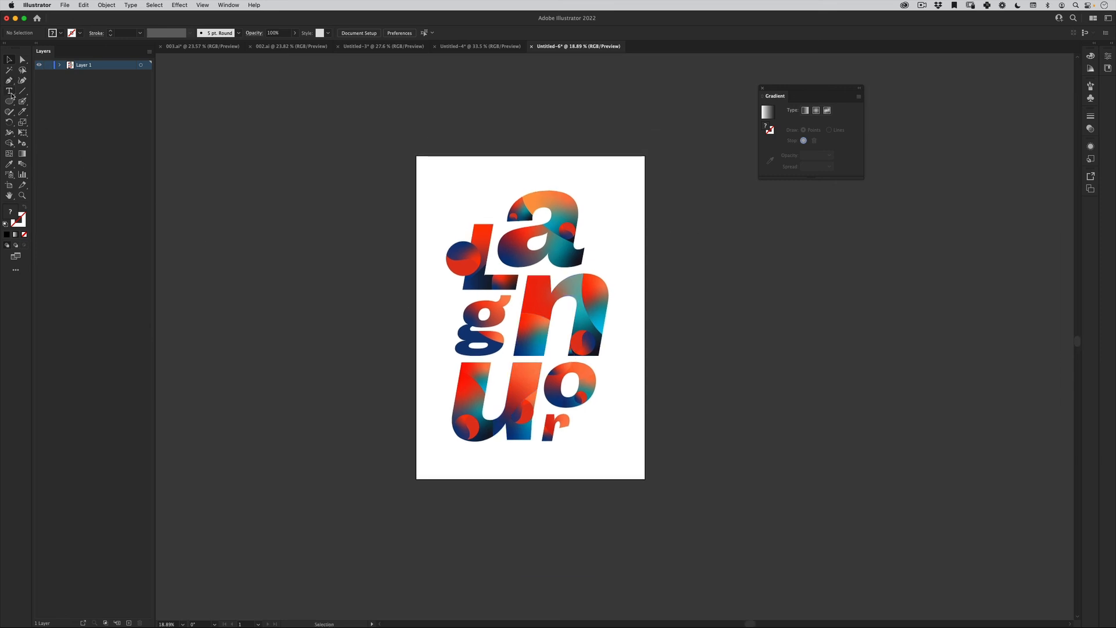
drag(8, 101, 41, 103)
drag(417, 156, 645, 479)
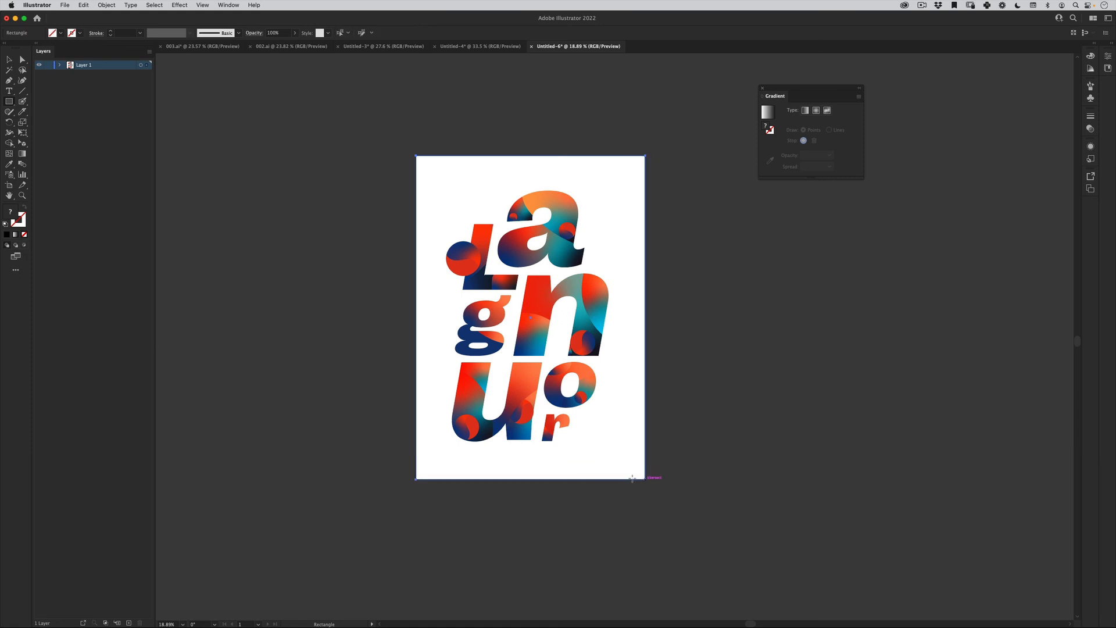
Fill the rectangle with grey d6d6d6 and send it to the back behind the lettering.
double_click(16, 213)
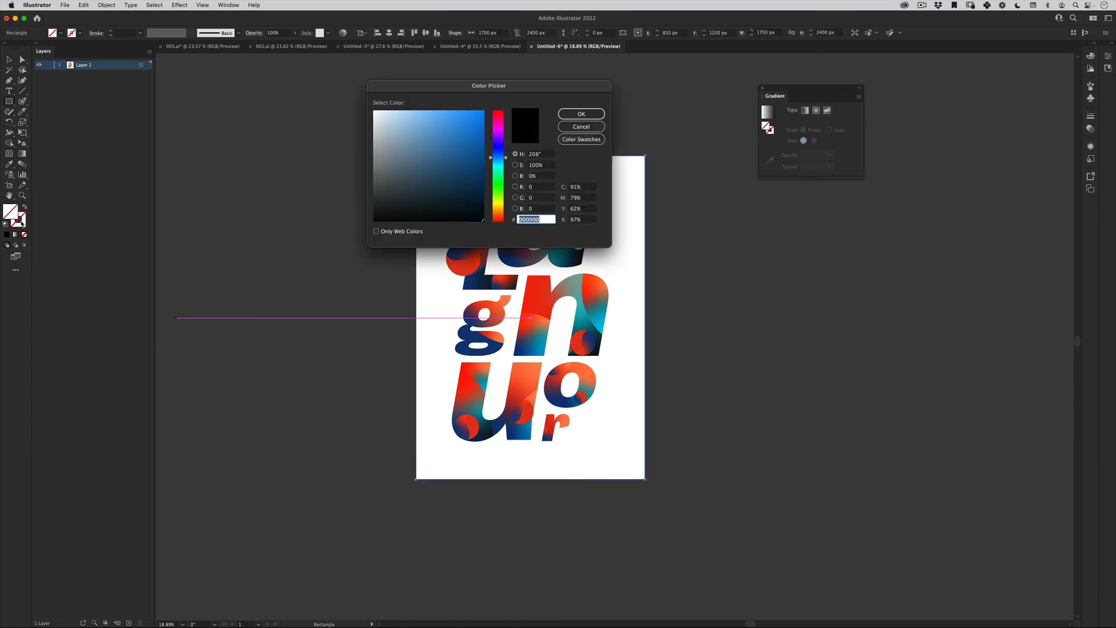
text(d6d6d6)
key(Return)
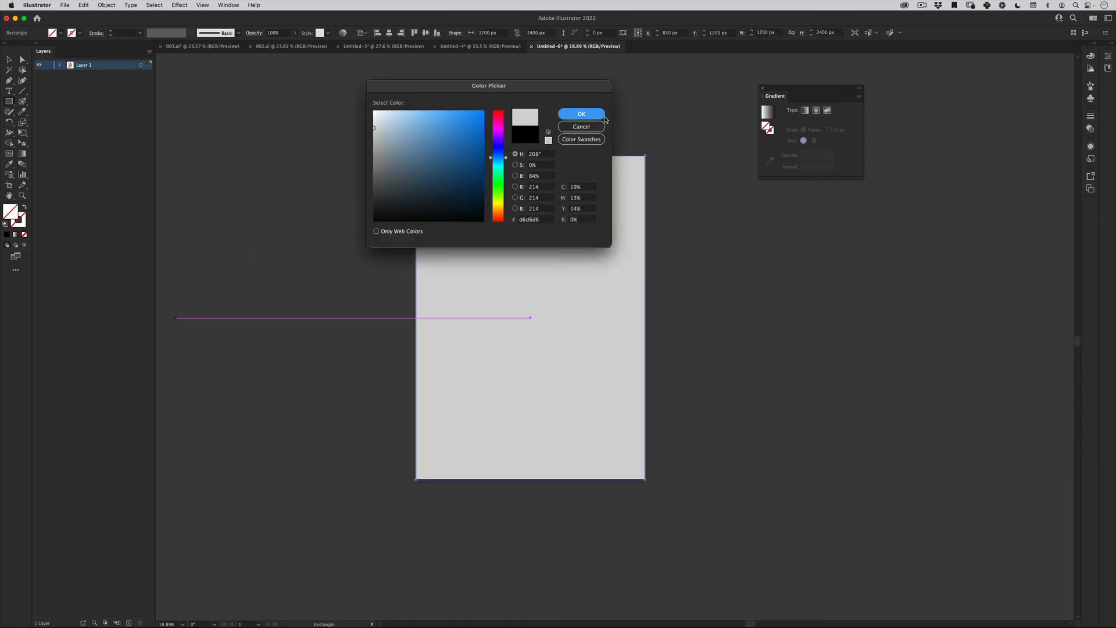
key(super+shift+bracketleft)
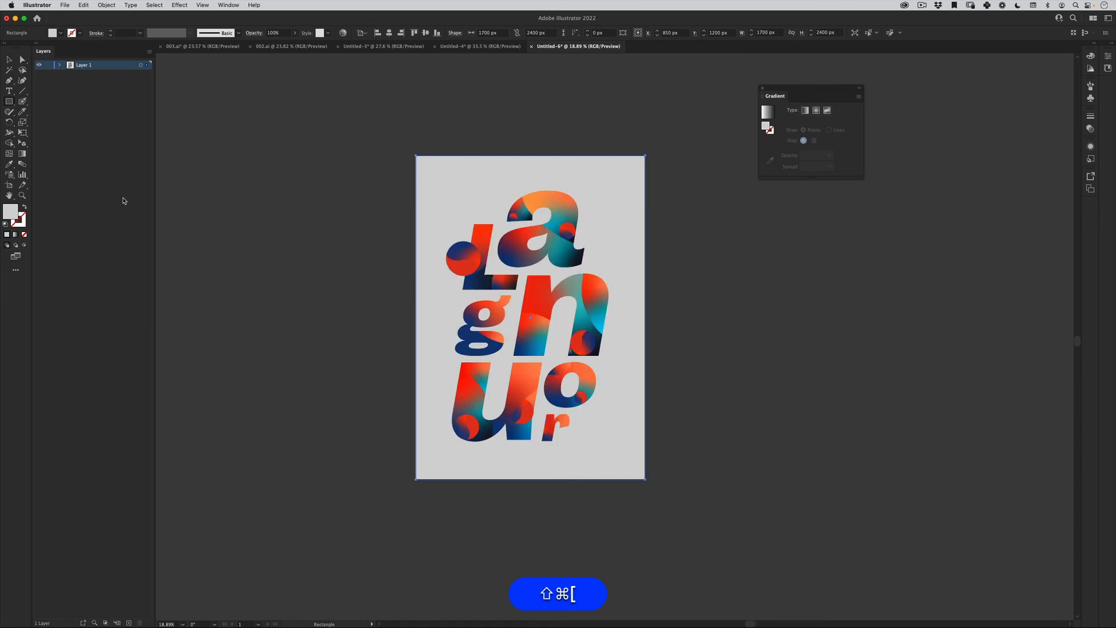
Lighten the background rectangle's fill to ededed.
double_click(10, 213)
text(f2f2f2)
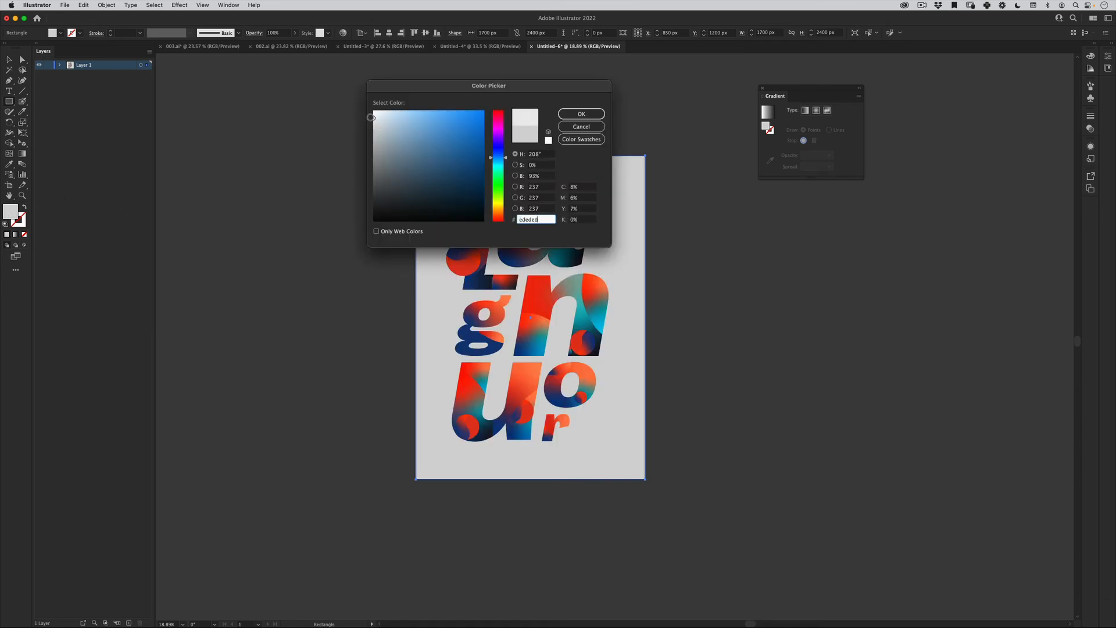
key(Tab)
key(Return)
Examine the whole poster in full-screen mode, centred and enlarged to fill the view.
key(z)
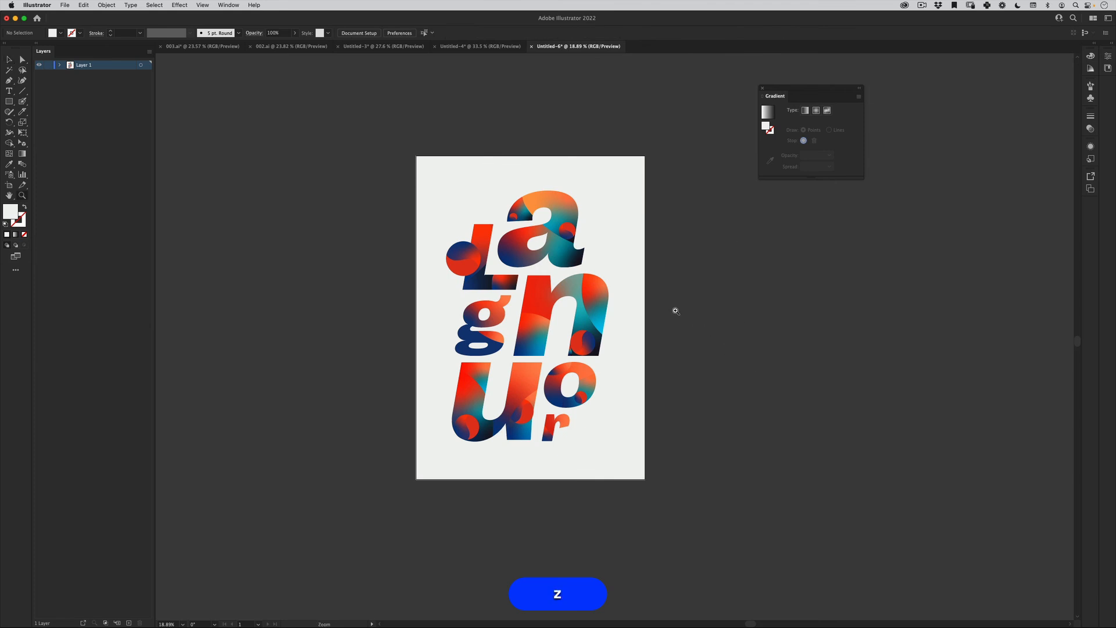
drag(668, 303, 670, 296)
key(f)
key(f)
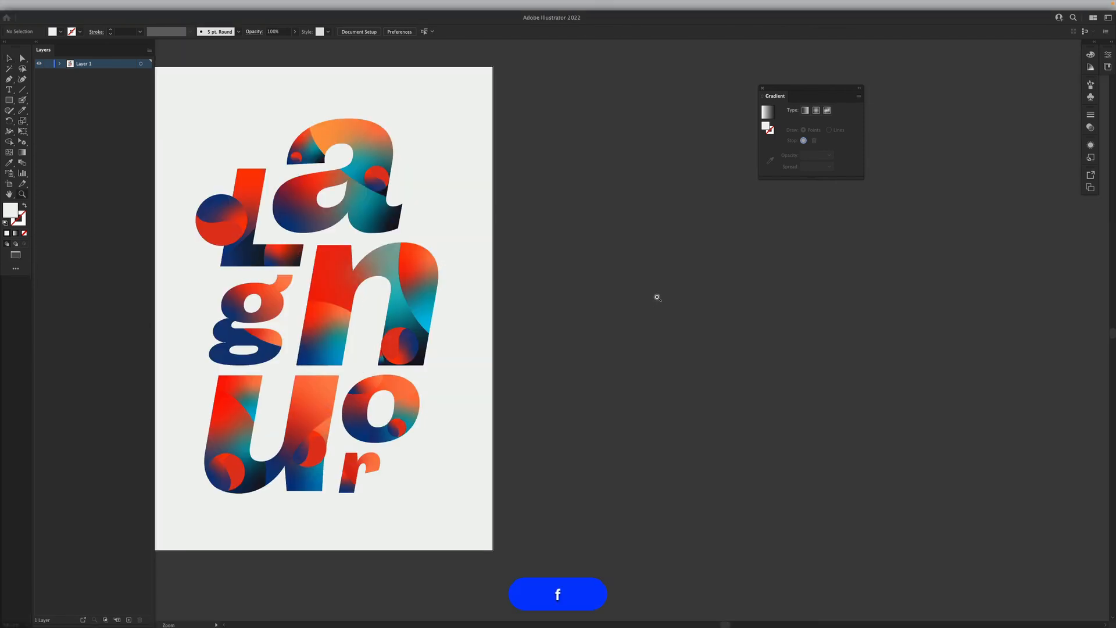
drag(528, 289, 725, 322)
key(z)
drag(604, 310, 648, 314)
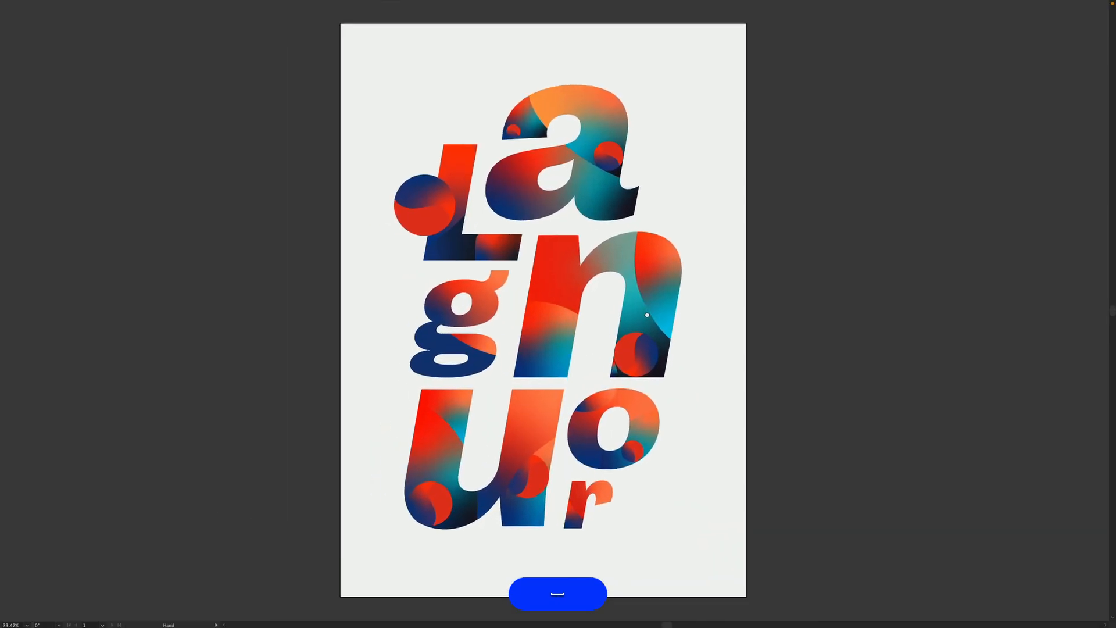